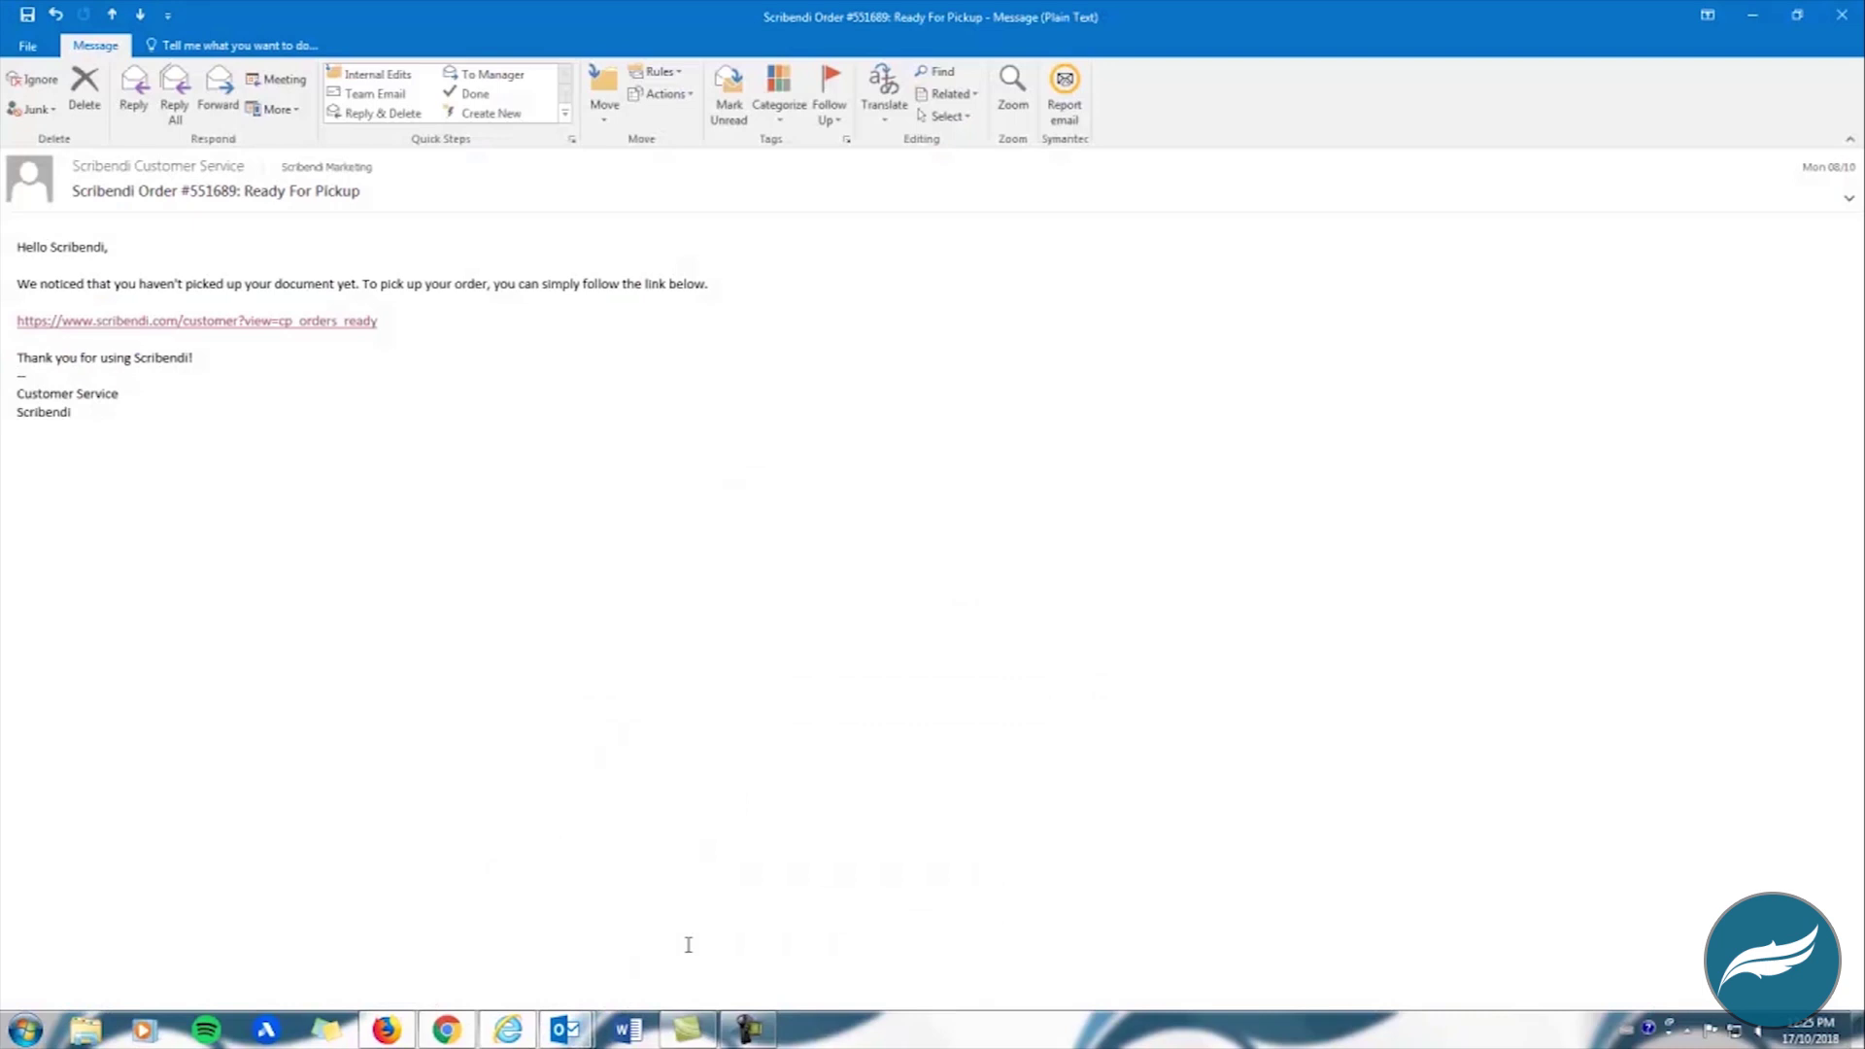
Follow the order-ready email's pickup link to Scribendi's Orders Ready for Pick Up page
{"action": "left_click", "coordinate": [339, 331]}
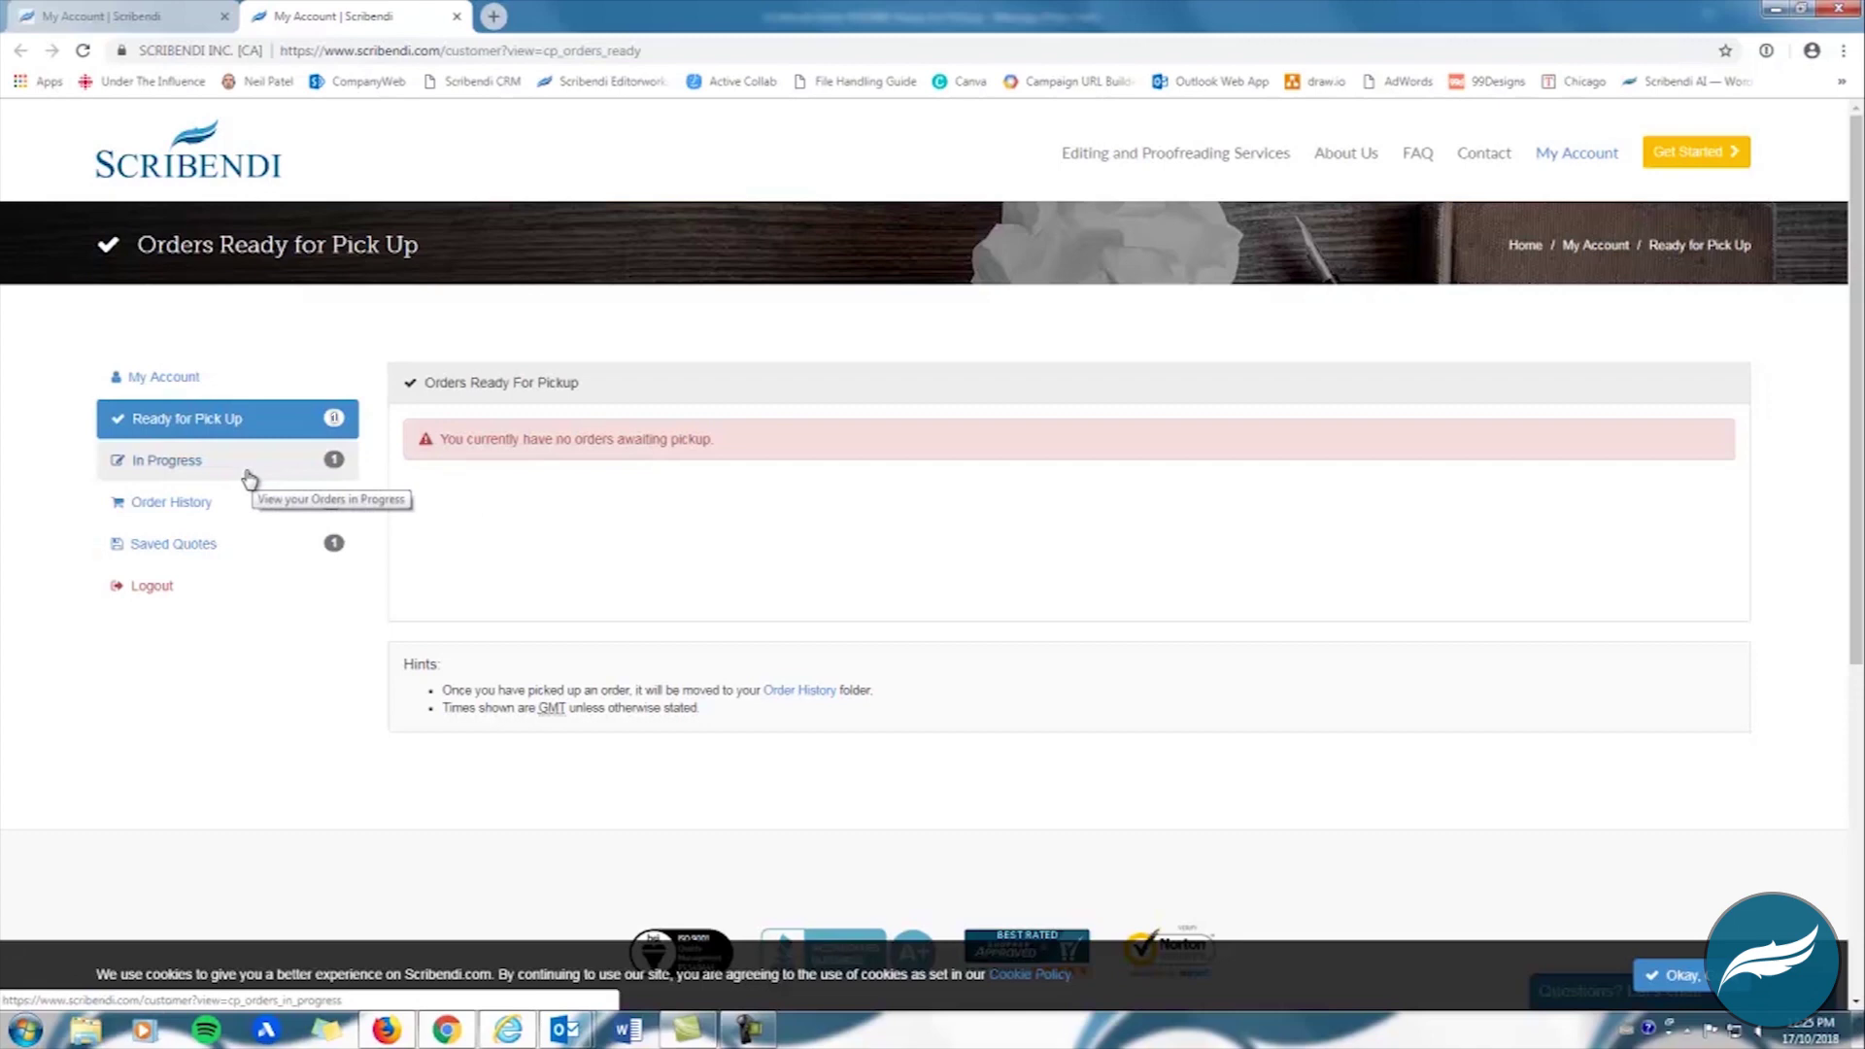
Go to My Account to see the Ready for Pick Up, In Progress and Order History sections
{"action": "left_click", "coordinate": [1583, 163]}
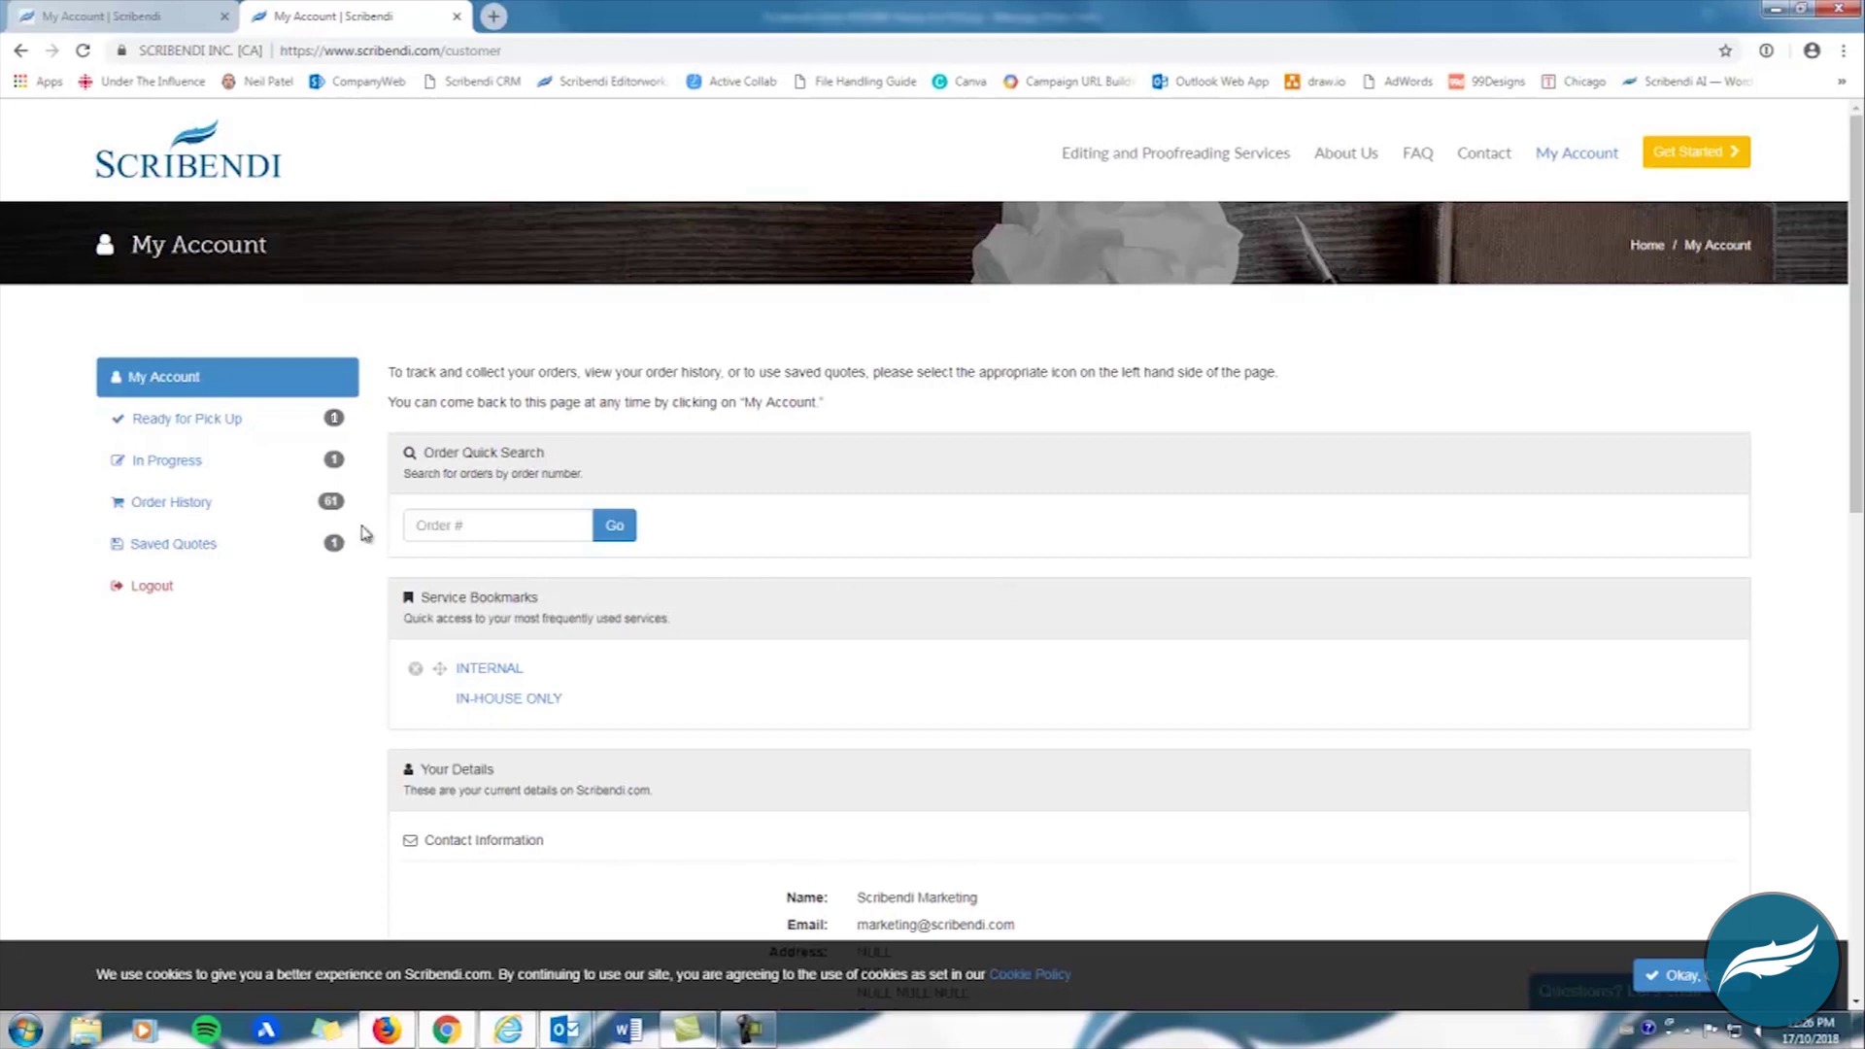
Open the 18-10-01 Email order from Order History and download its TRACKED_REVISED file
{"action": "left_click", "coordinate": [307, 515]}
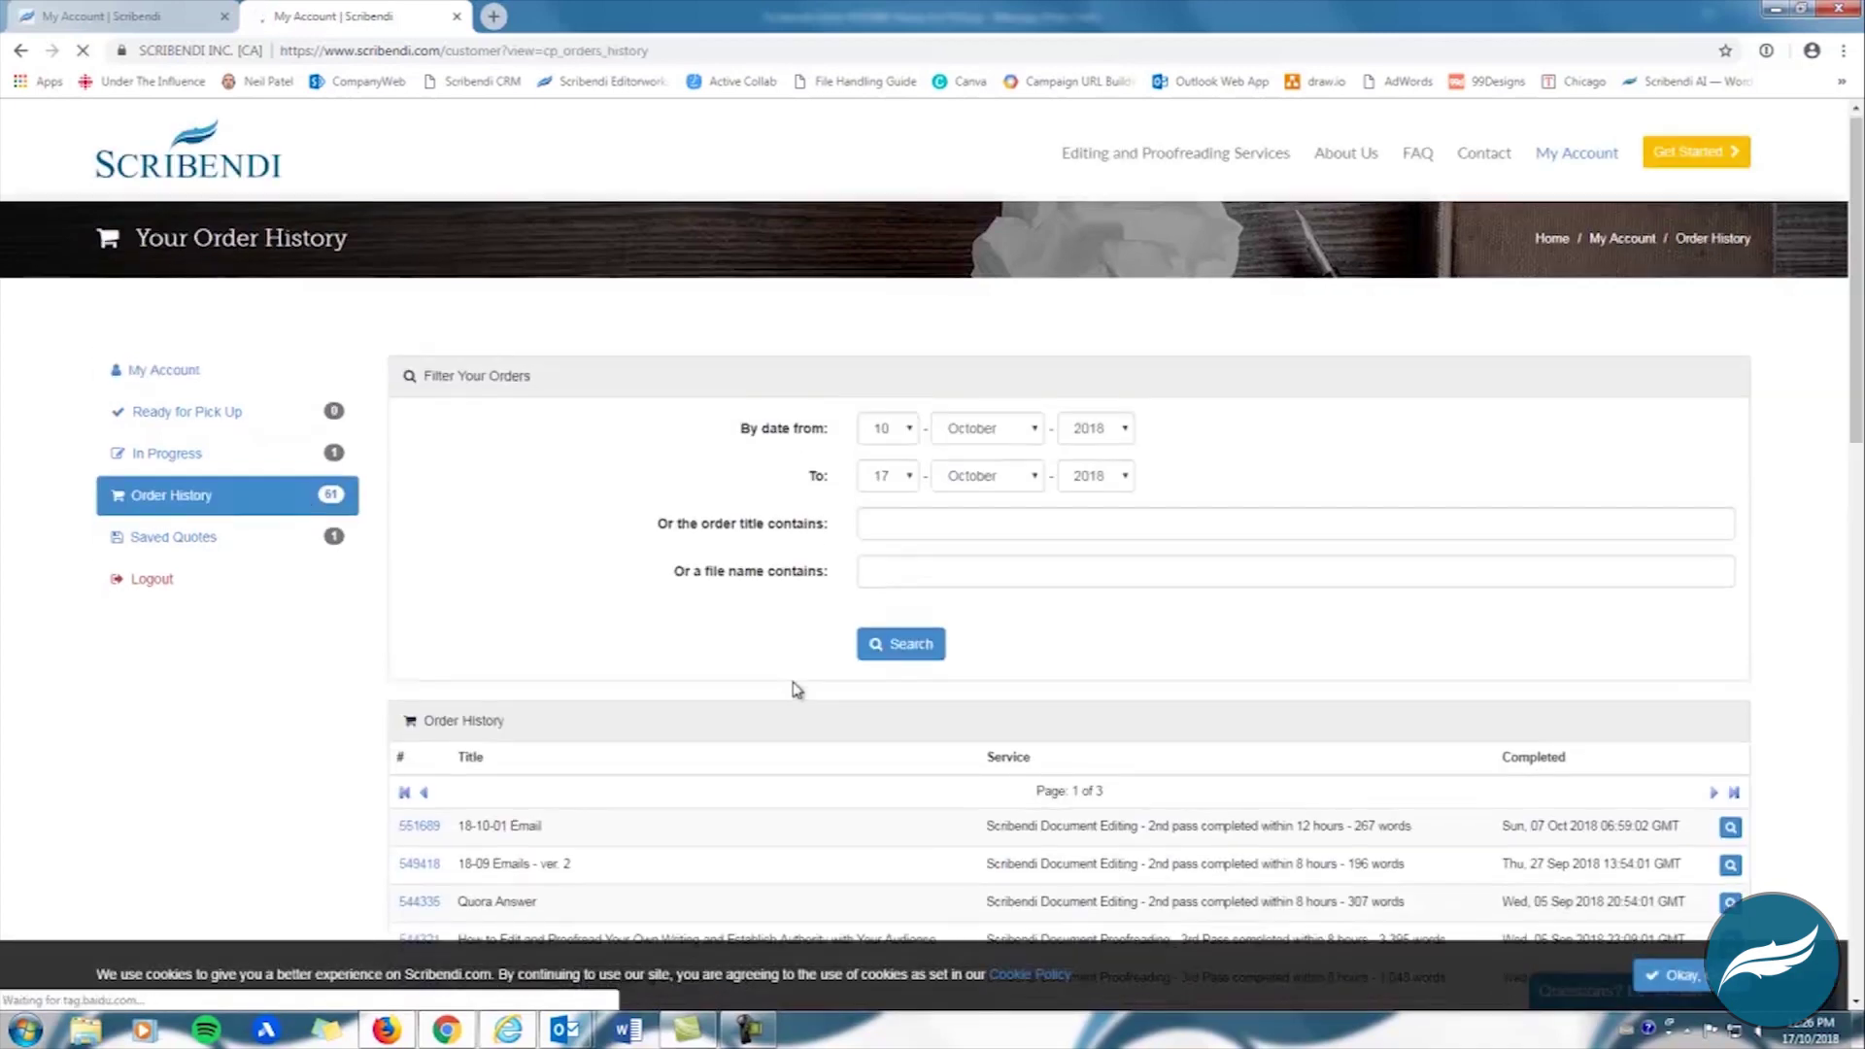
{"action": "scroll", "coordinate": [1253, 716], "scroll_direction": "down", "scroll_amount": 1}
{"action": "left_click", "coordinate": [1730, 737]}
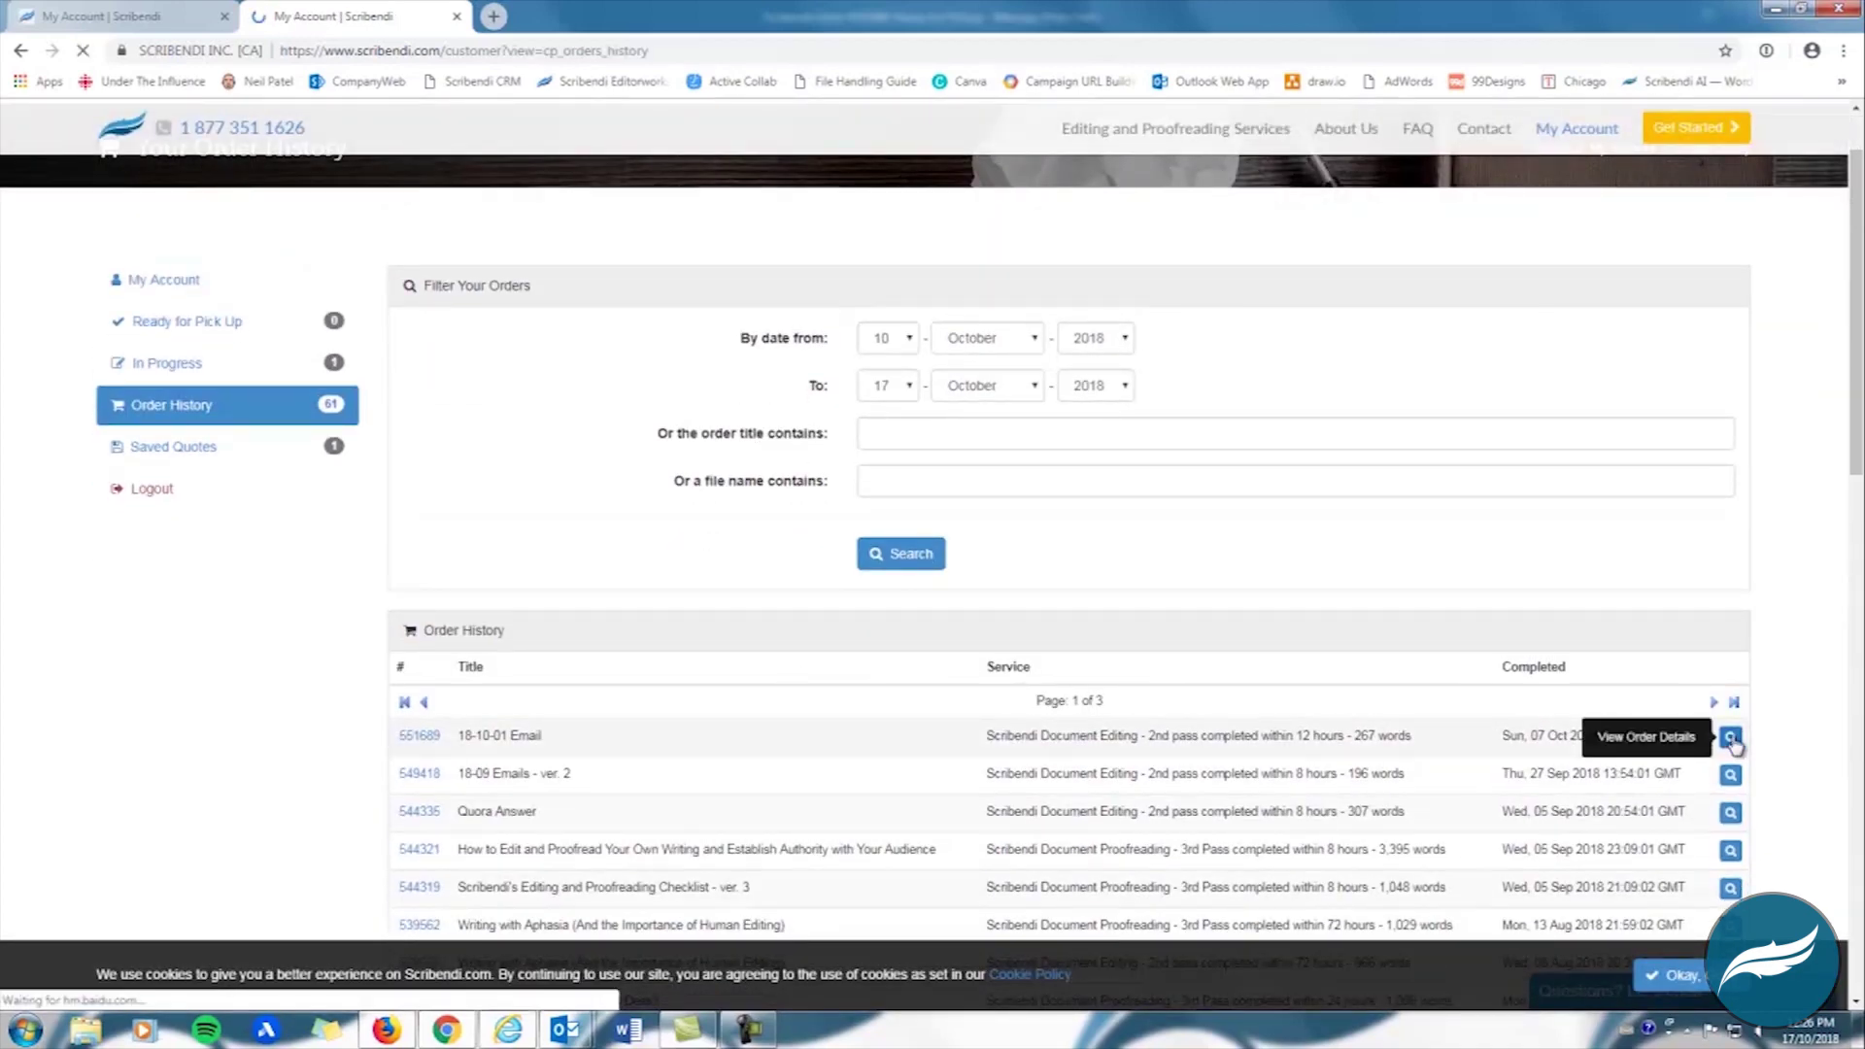
{"action": "scroll", "coordinate": [415, 699], "scroll_direction": "down", "scroll_amount": 3}
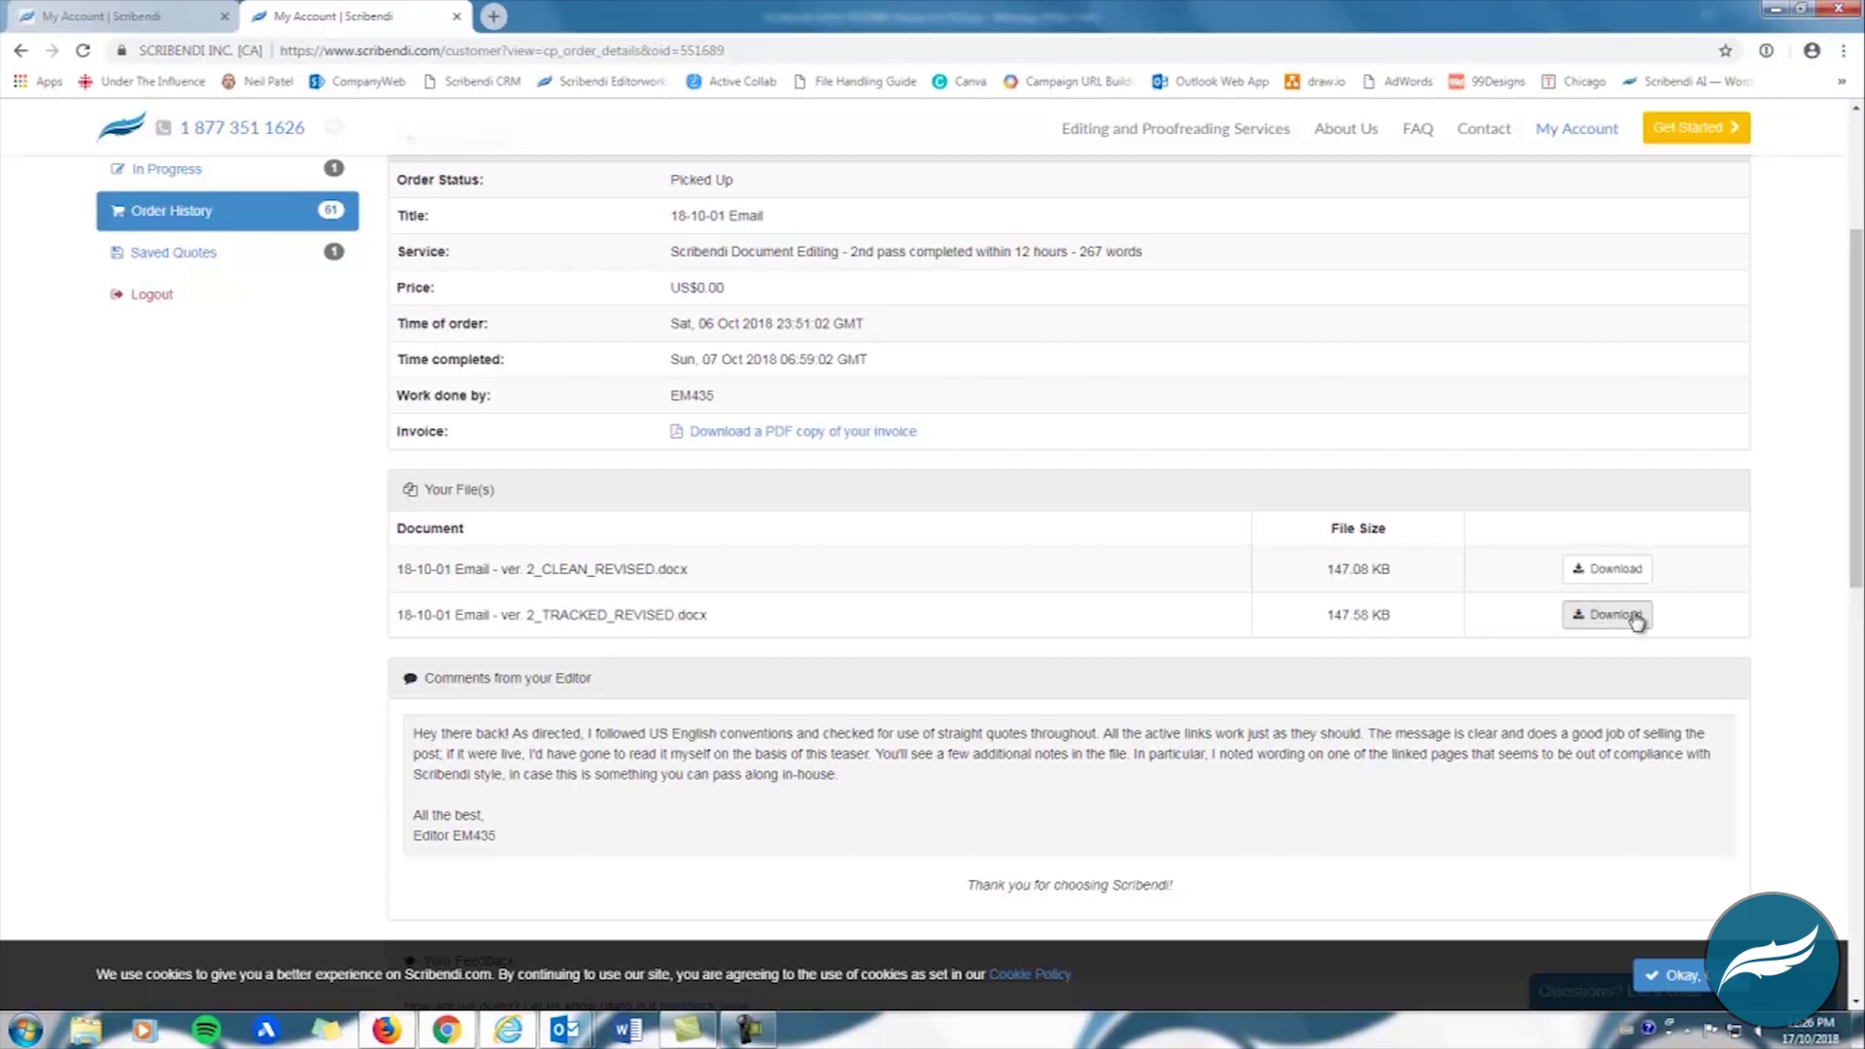
{"action": "left_click", "coordinate": [1613, 615]}
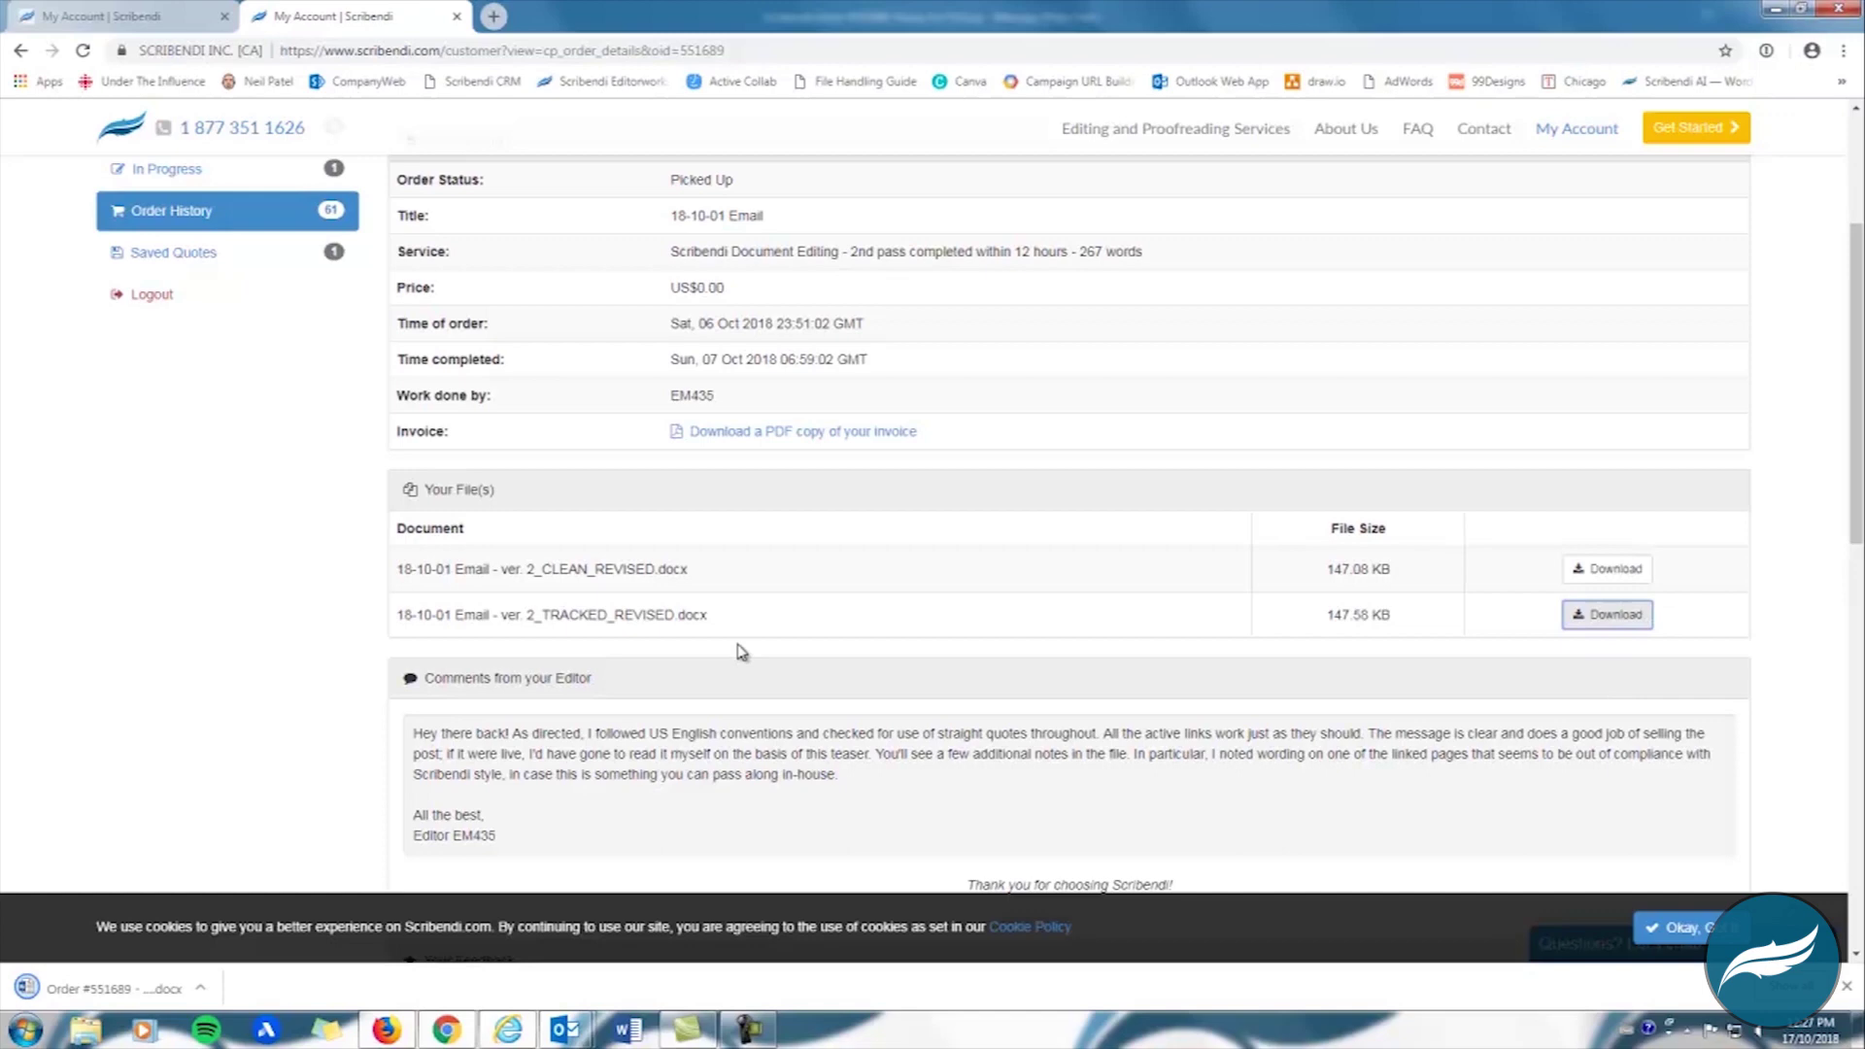
Check the Downloads folder, re-download the TRACKED_REVISED file, open it in Word, and switch to Internet Explorer
{"action": "left_click", "coordinate": [69, 1033]}
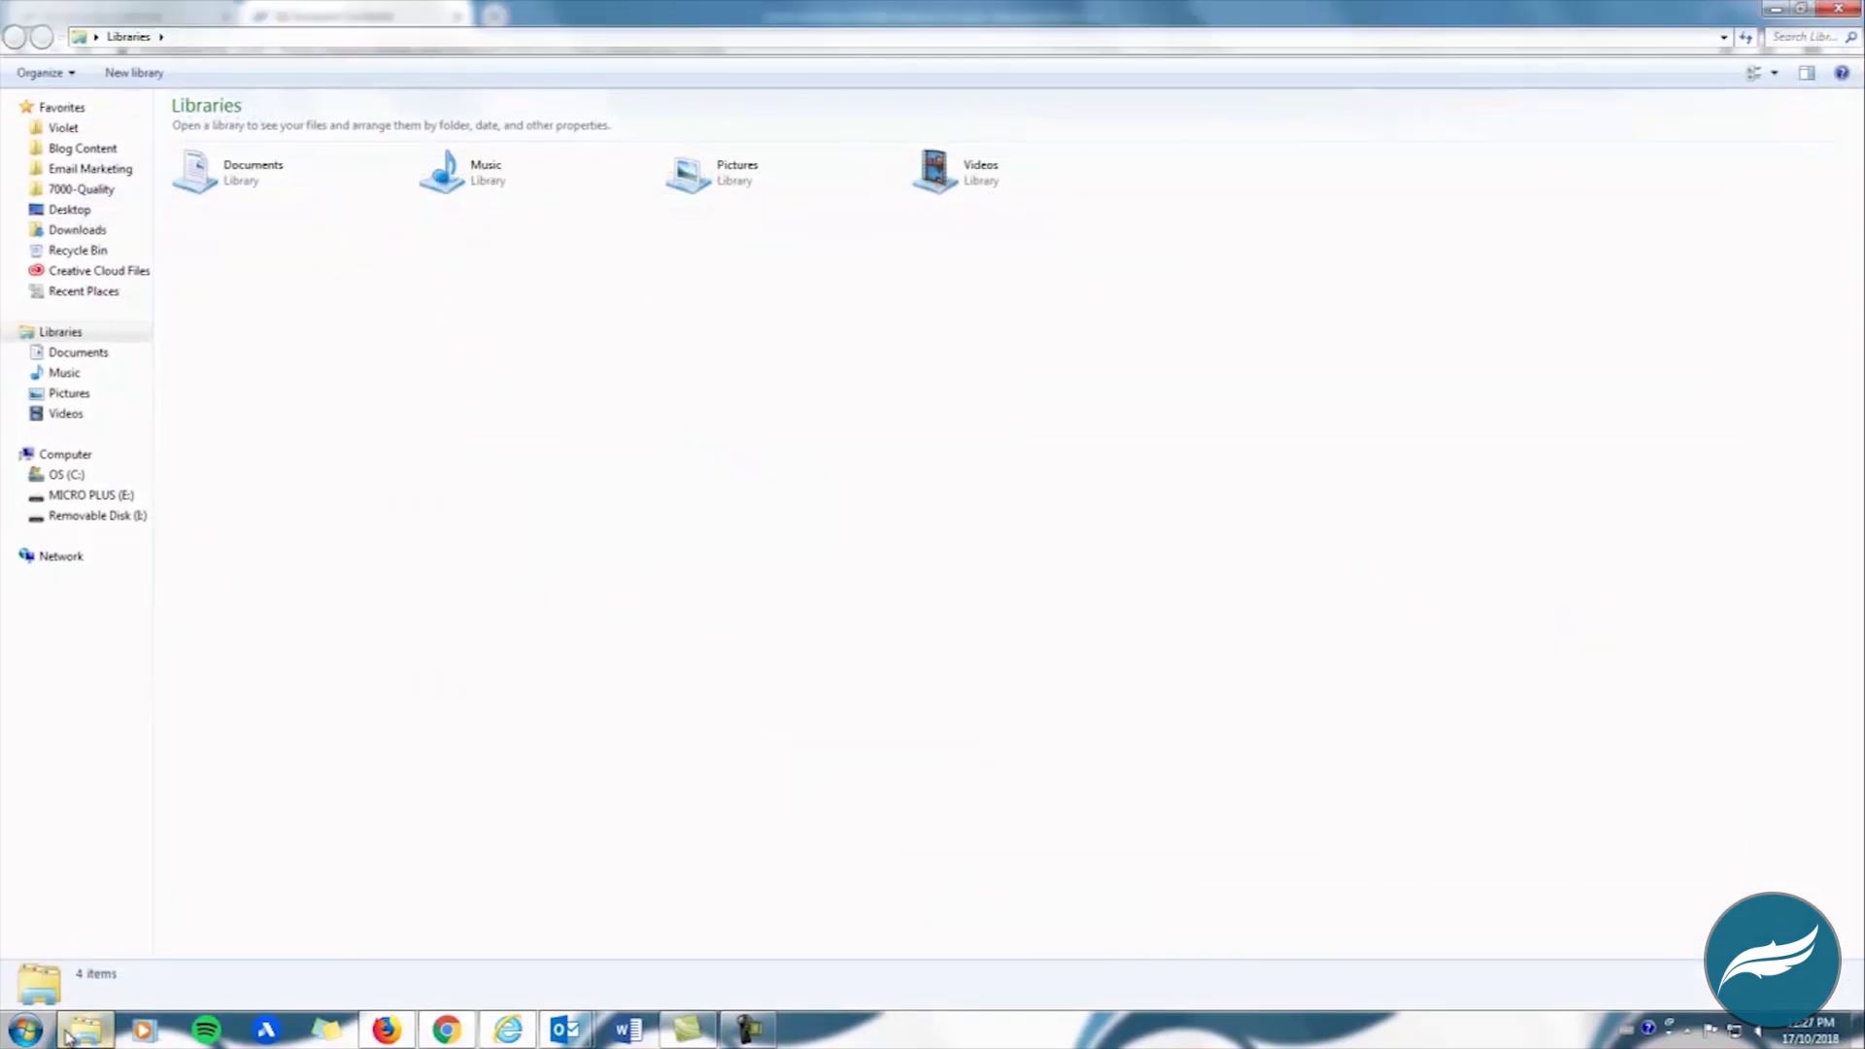
{"action": "left_click", "coordinate": [93, 233]}
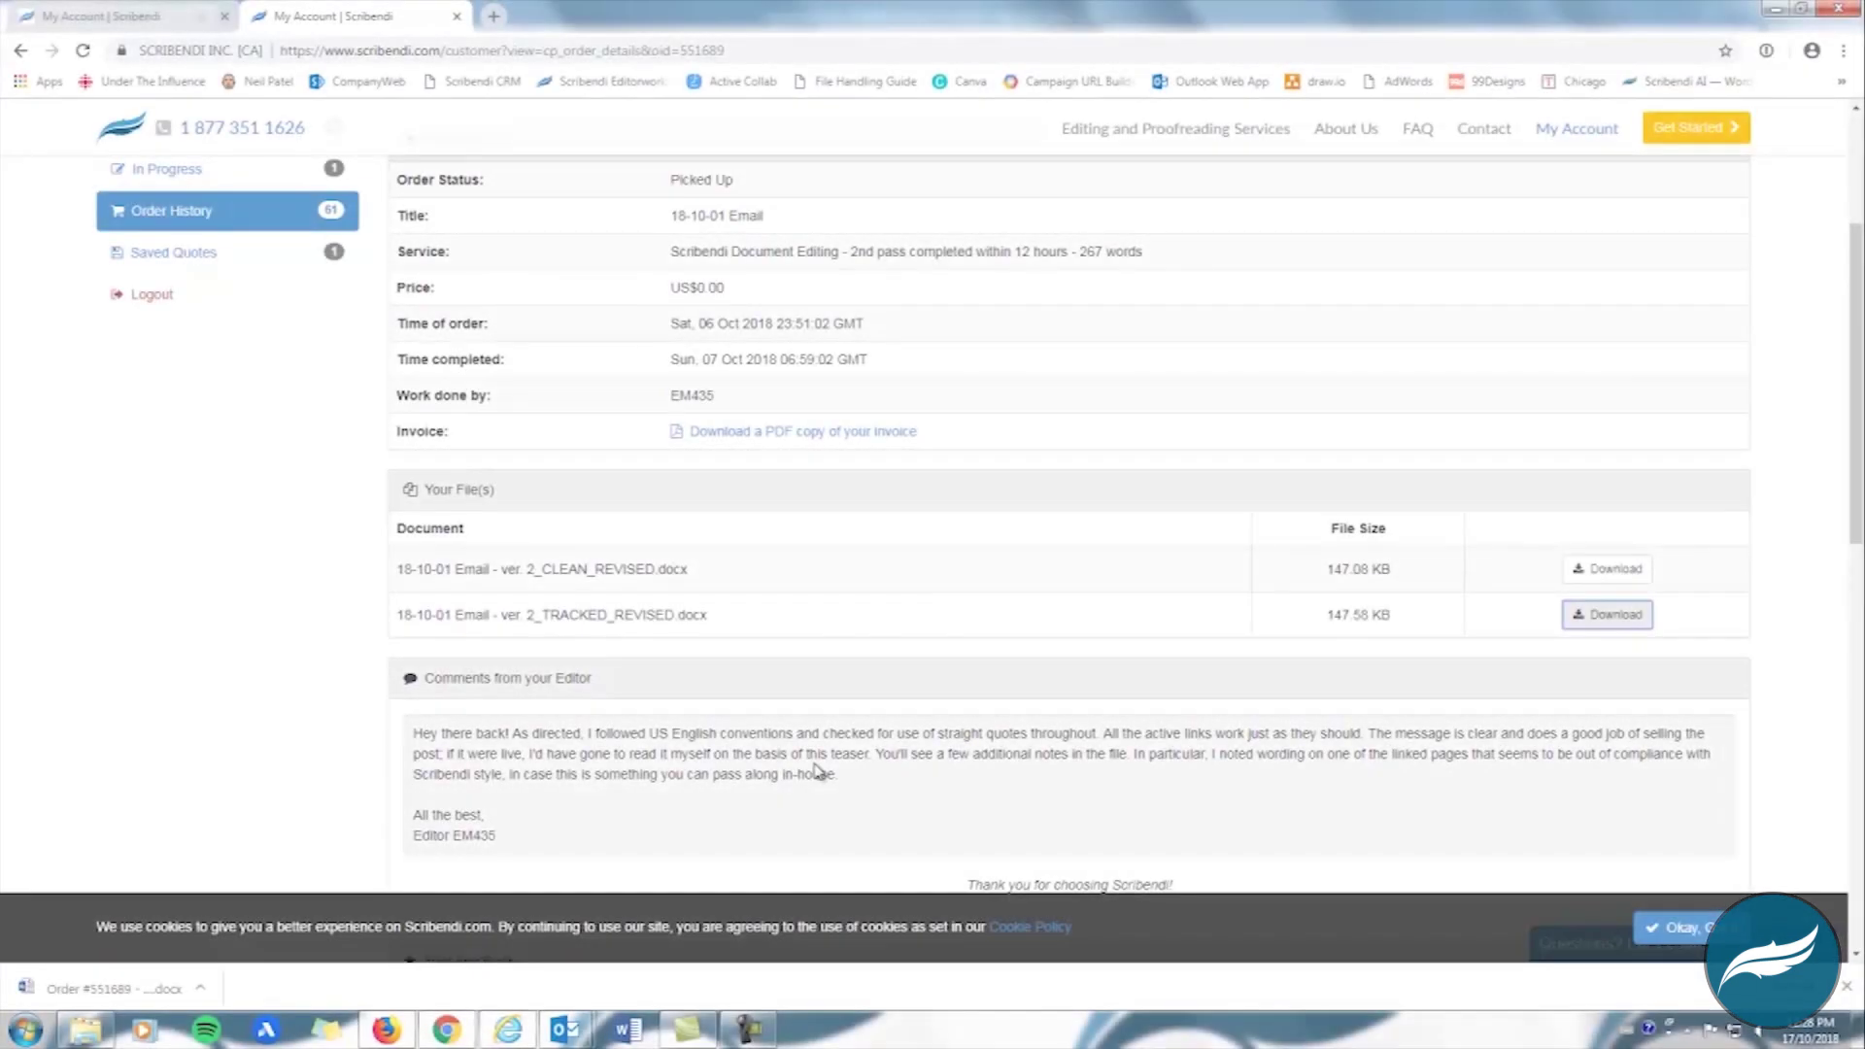
{"action": "left_click", "coordinate": [1620, 617]}
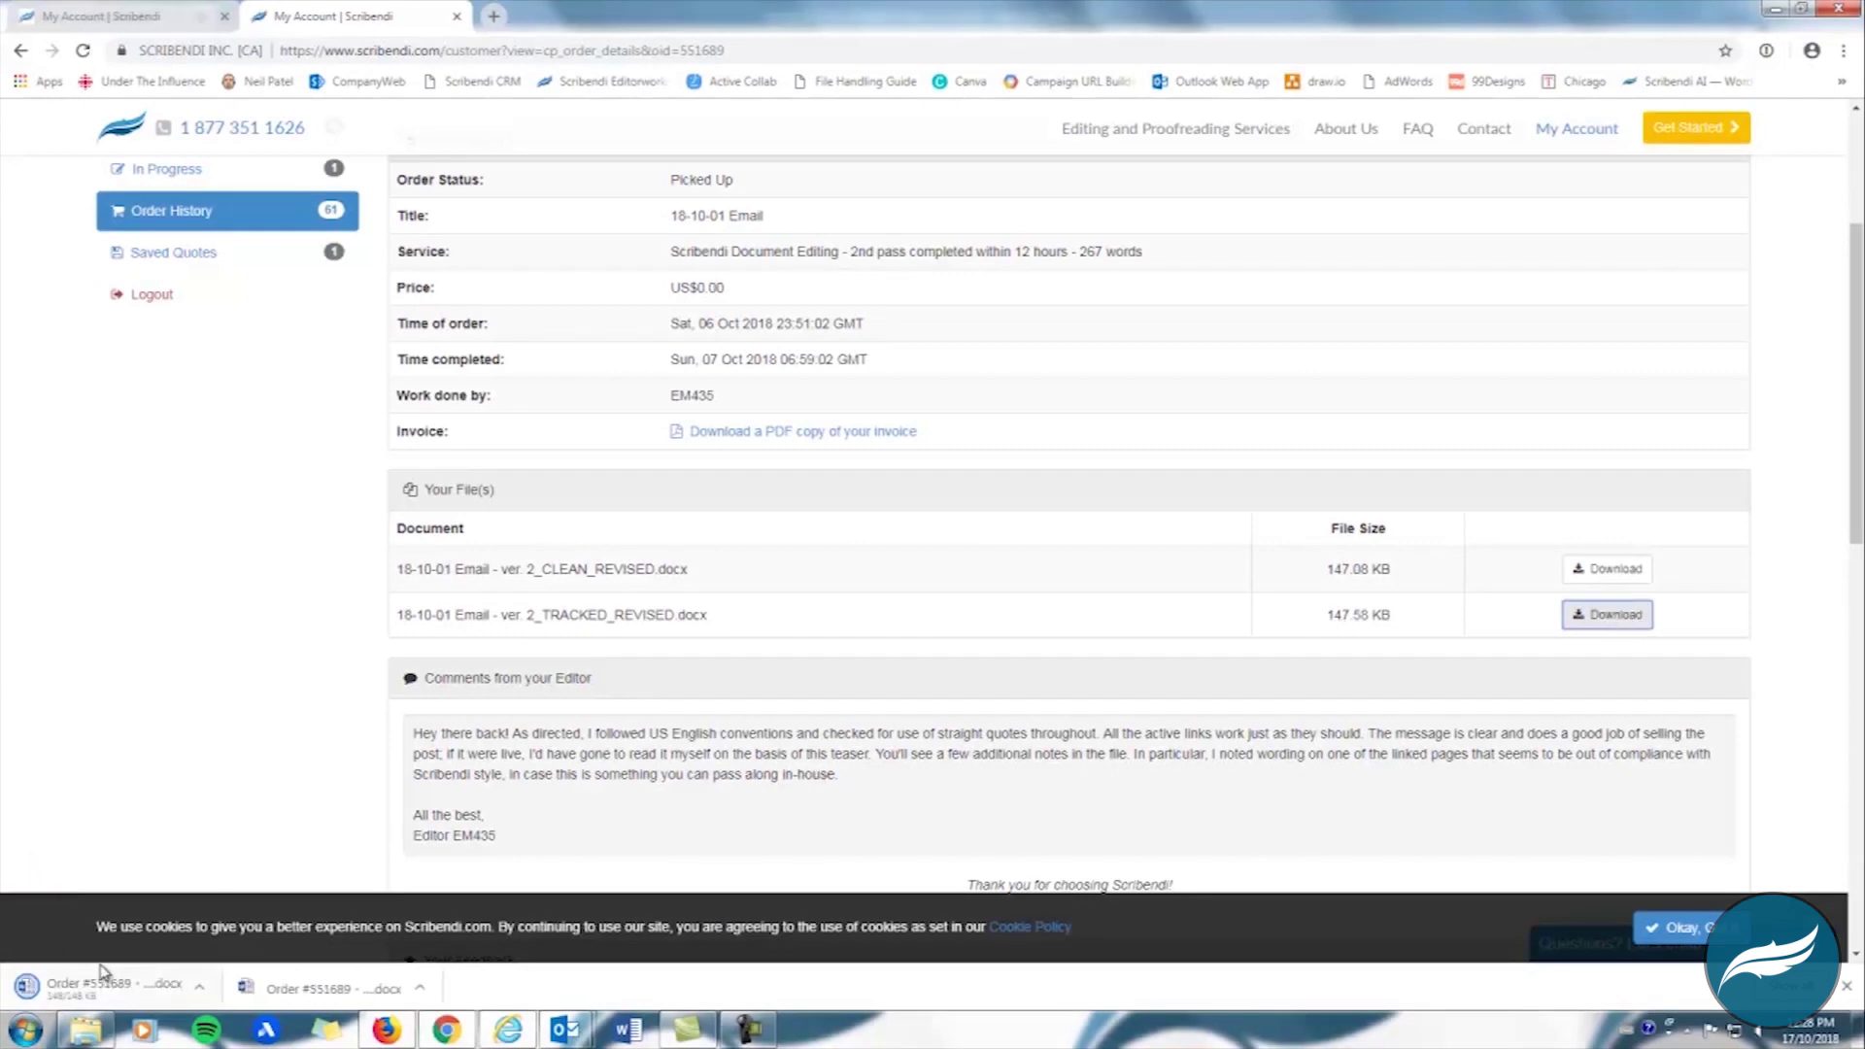
{"action": "left_click", "coordinate": [124, 986]}
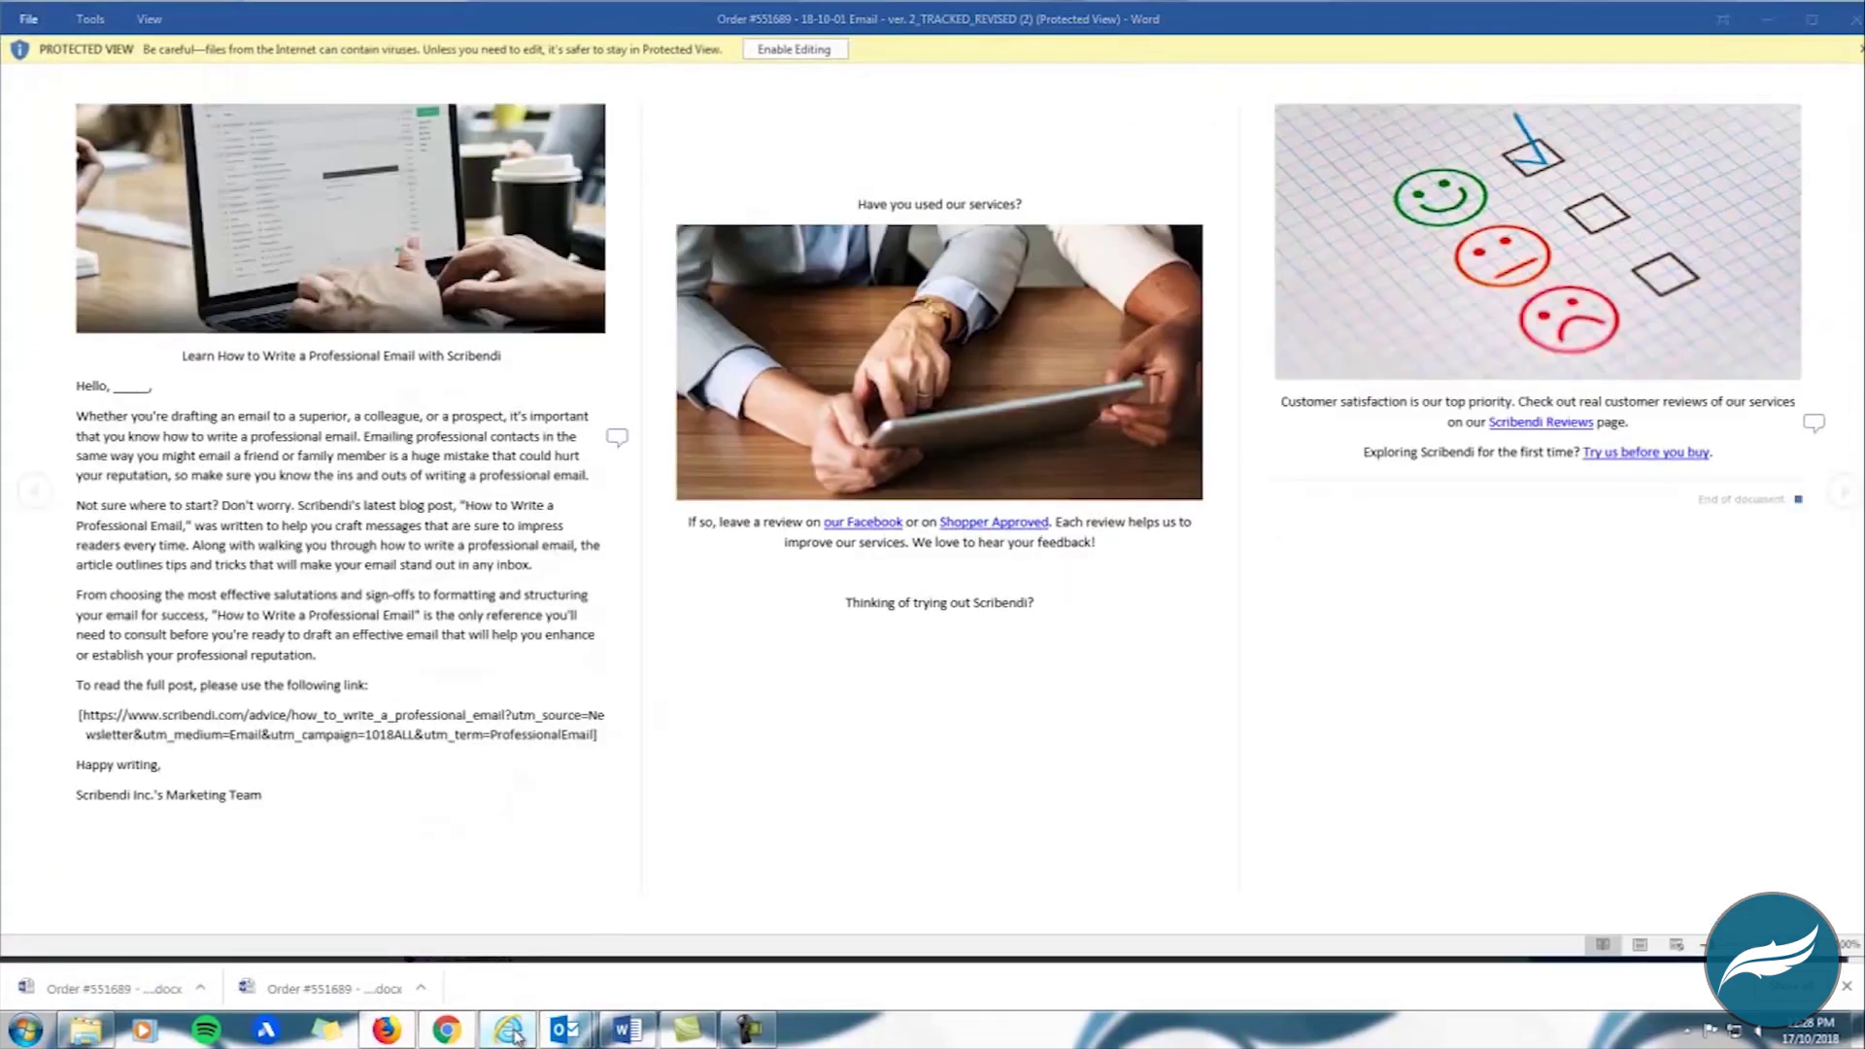
{"action": "left_click", "coordinate": [509, 1031]}
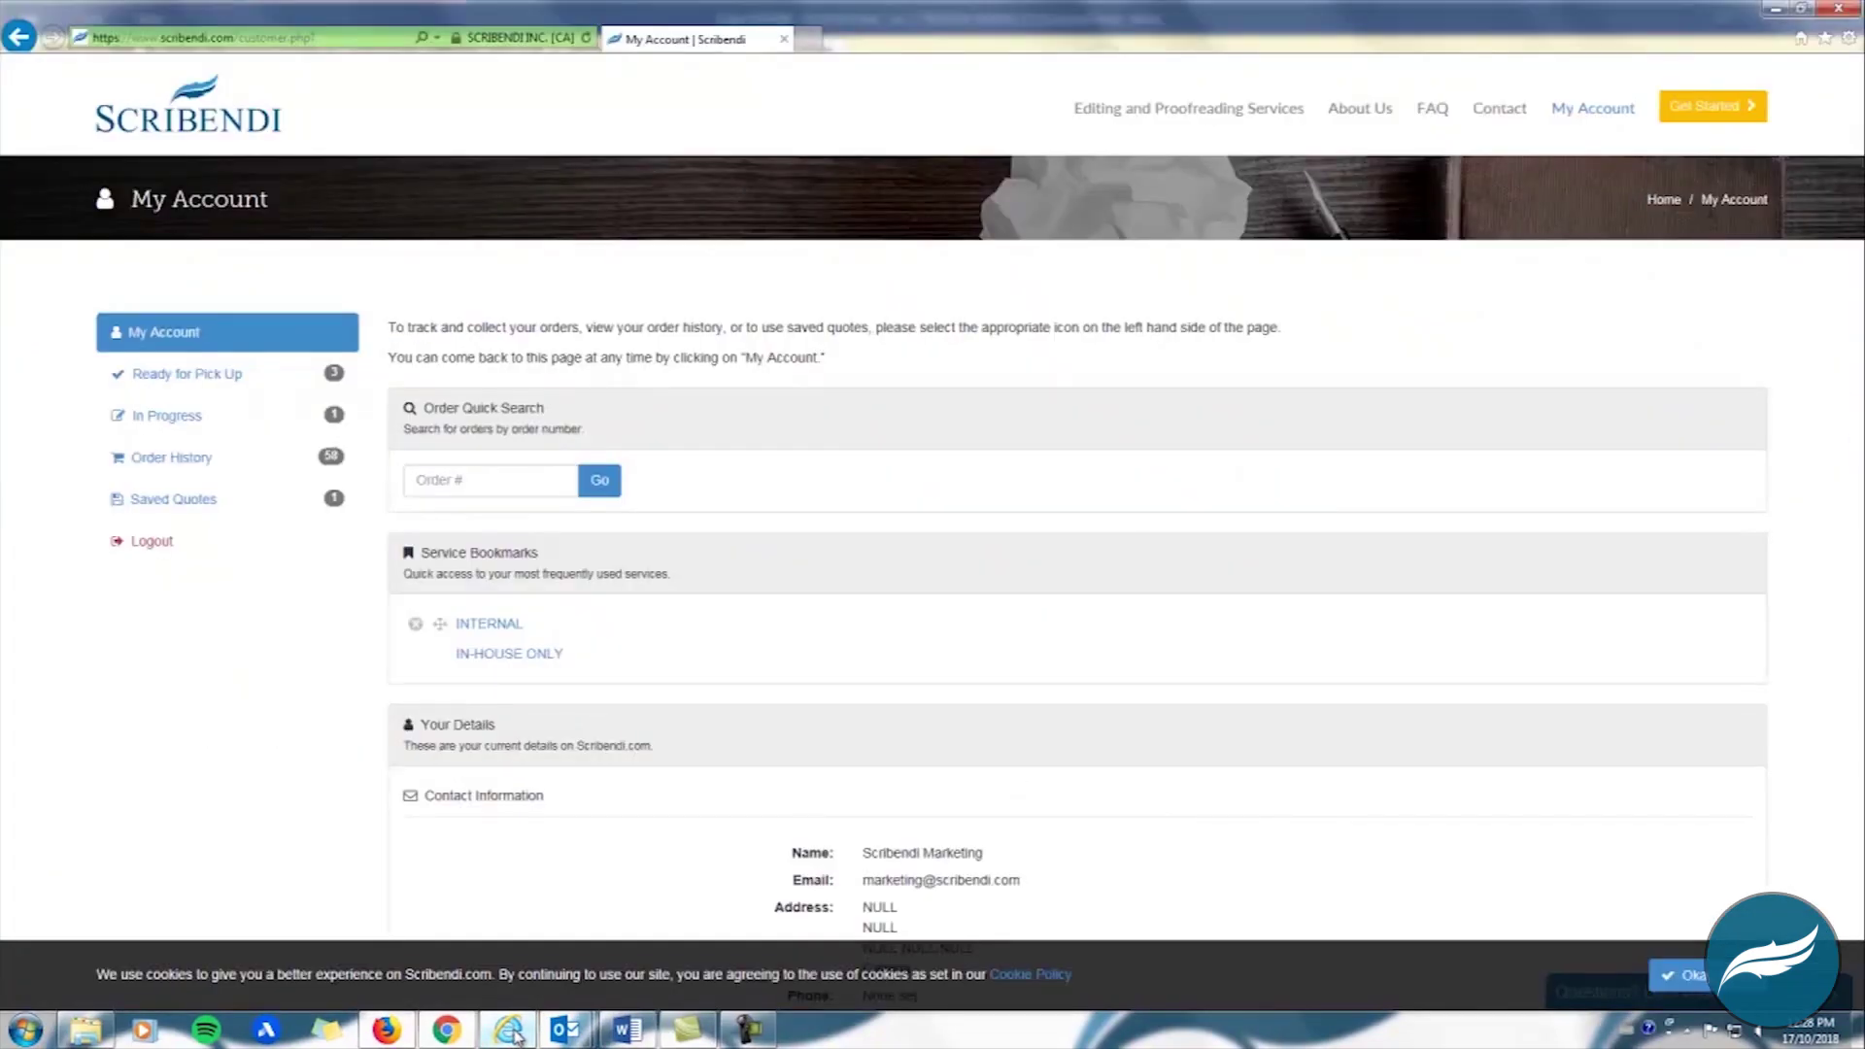
In Internet Explorer, download the 18-10-01 Email TRACKED_REVISED file from Order History and open it in Word
{"action": "left_click", "coordinate": [200, 455]}
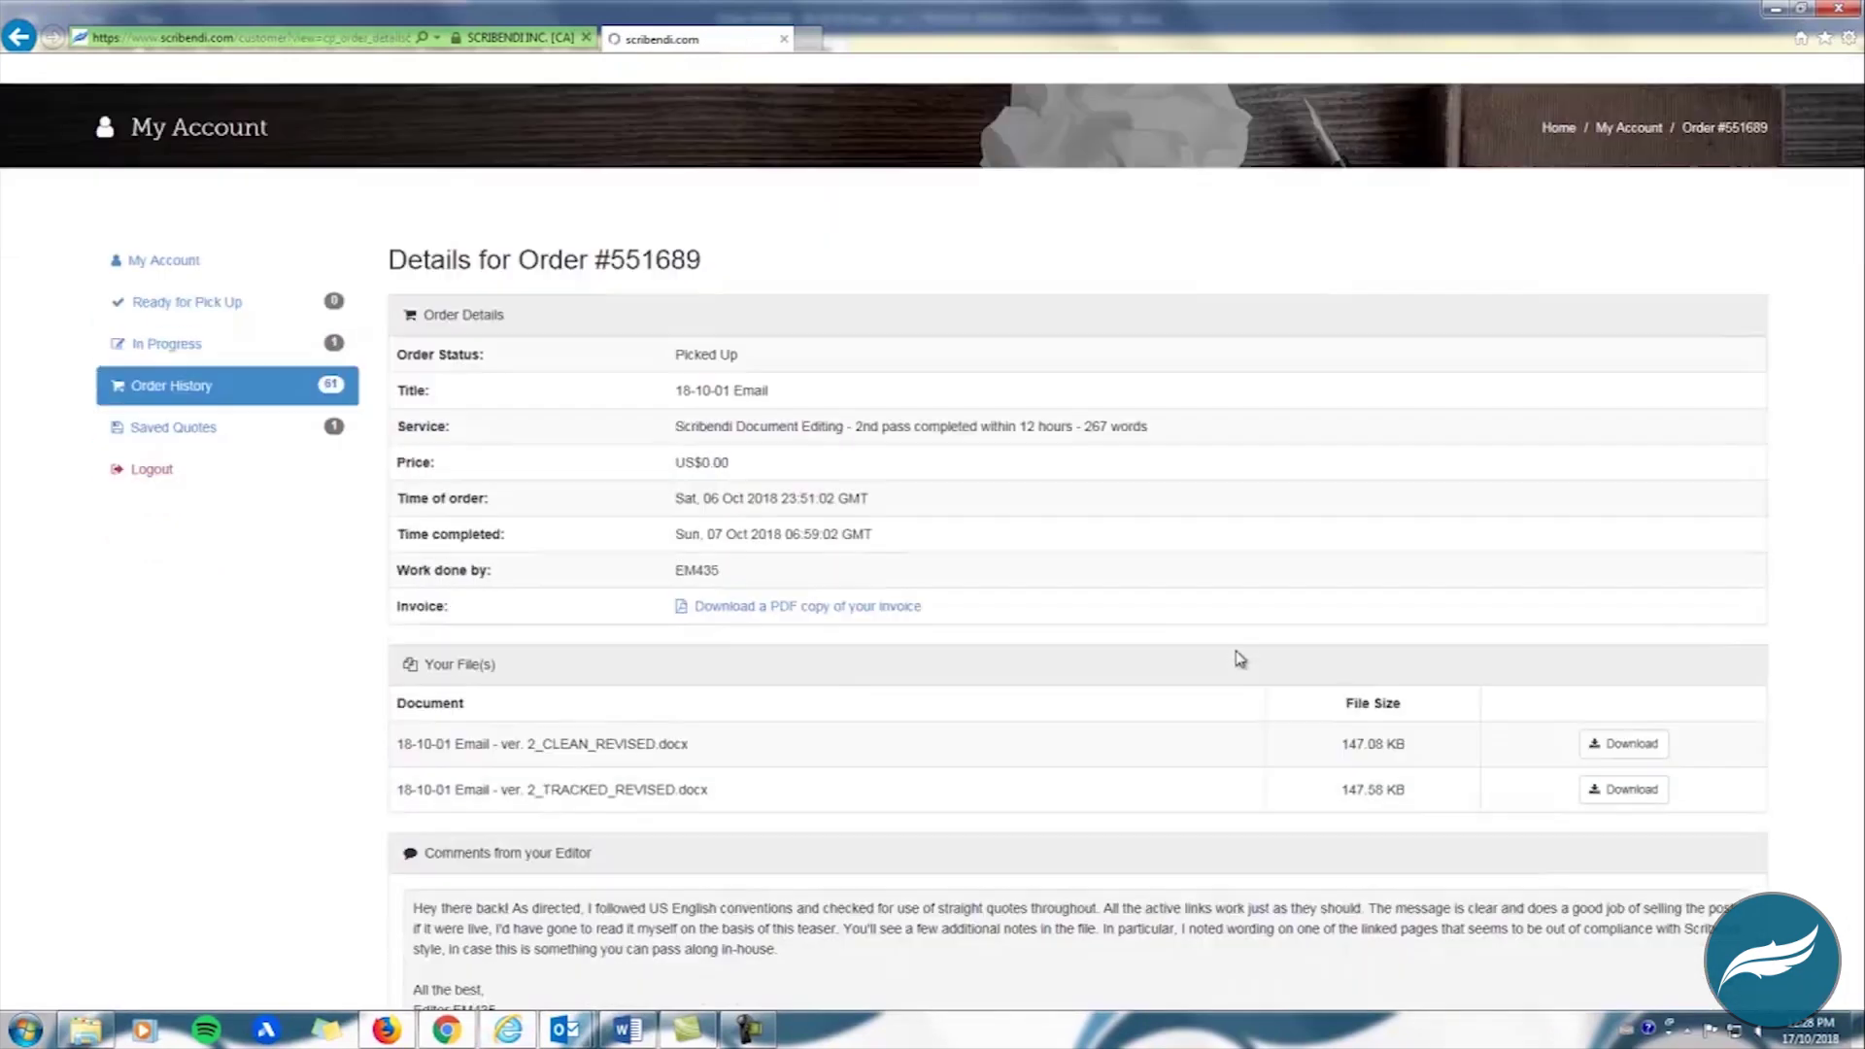
{"action": "scroll", "coordinate": [1237, 658], "scroll_direction": "down", "scroll_amount": 5}
{"action": "left_click", "coordinate": [1632, 432]}
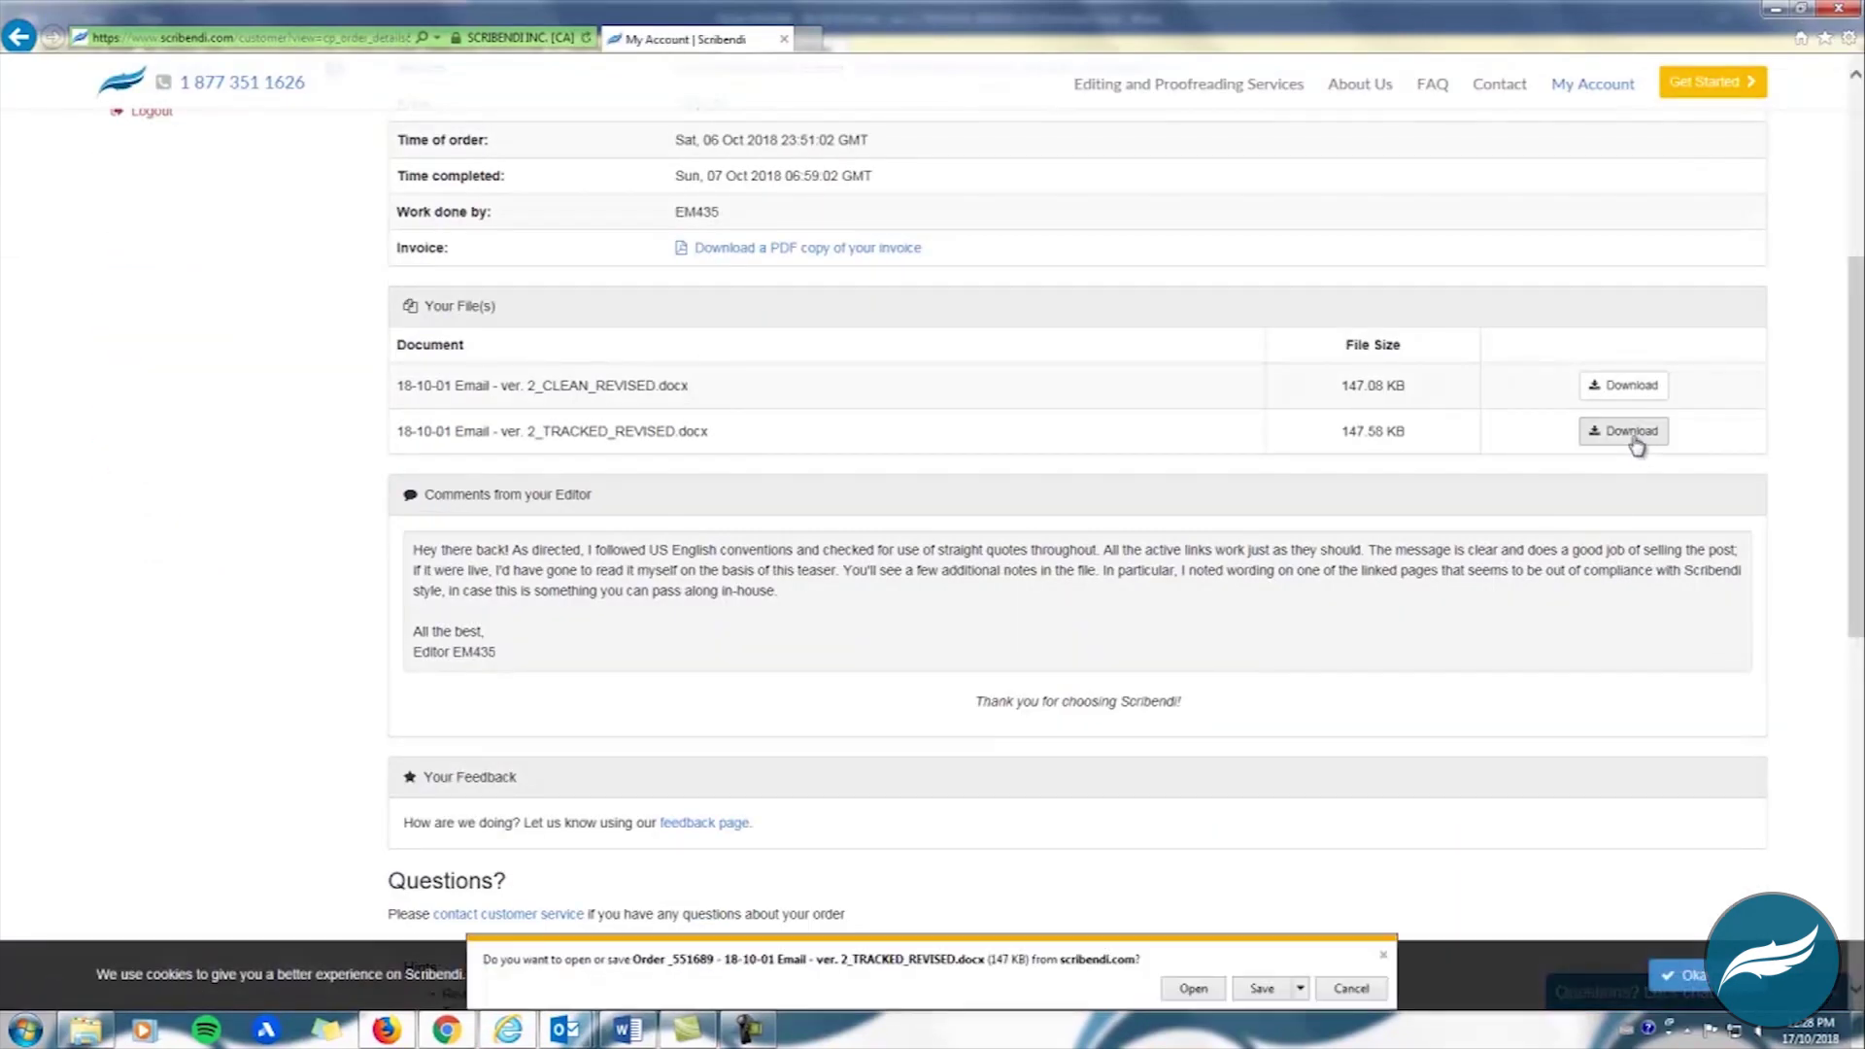
{"action": "left_click", "coordinate": [1198, 993]}
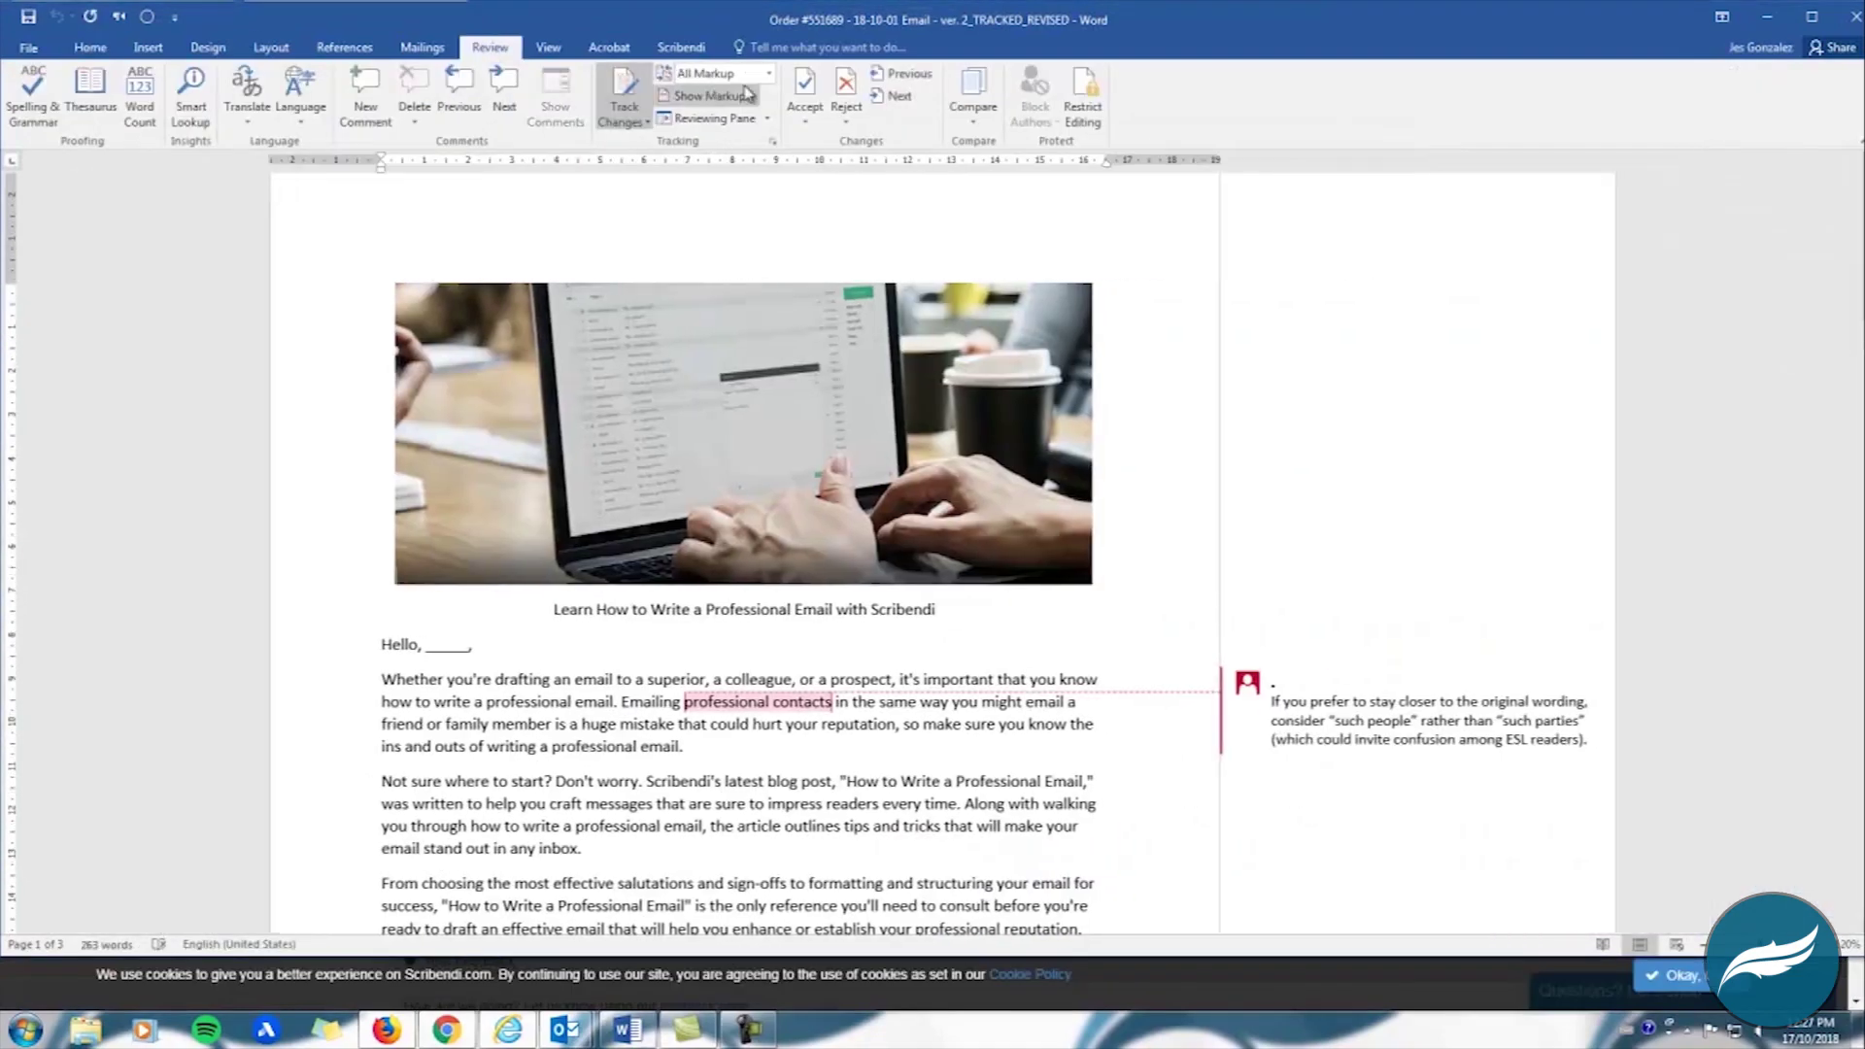
Enable Insertions and Deletions in Show Markup to reveal the tracked edits and the editor's comment
{"action": "left_click", "coordinate": [743, 96]}
{"action": "left_click", "coordinate": [745, 167]}
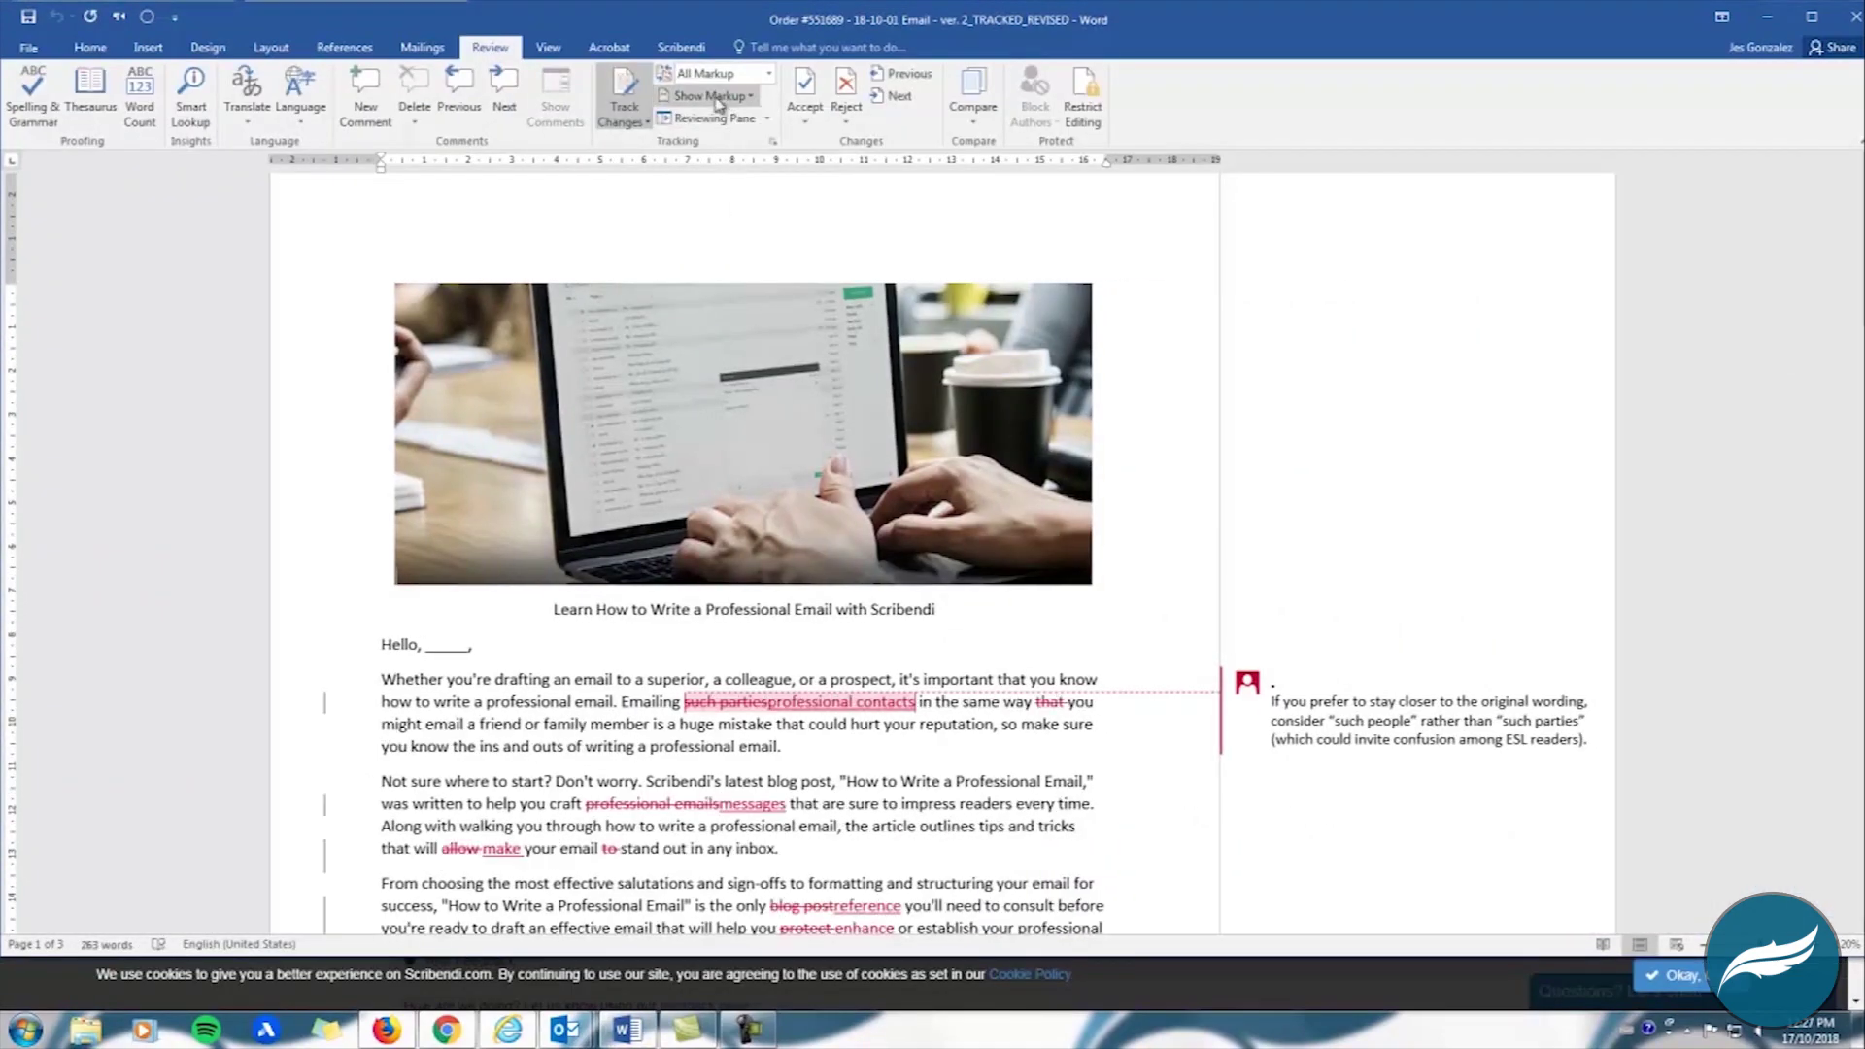
{"action": "left_click", "coordinate": [710, 96]}
{"action": "left_click", "coordinate": [714, 191]}
{"action": "scroll", "coordinate": [1571, 464], "scroll_direction": "down", "scroll_amount": 1}
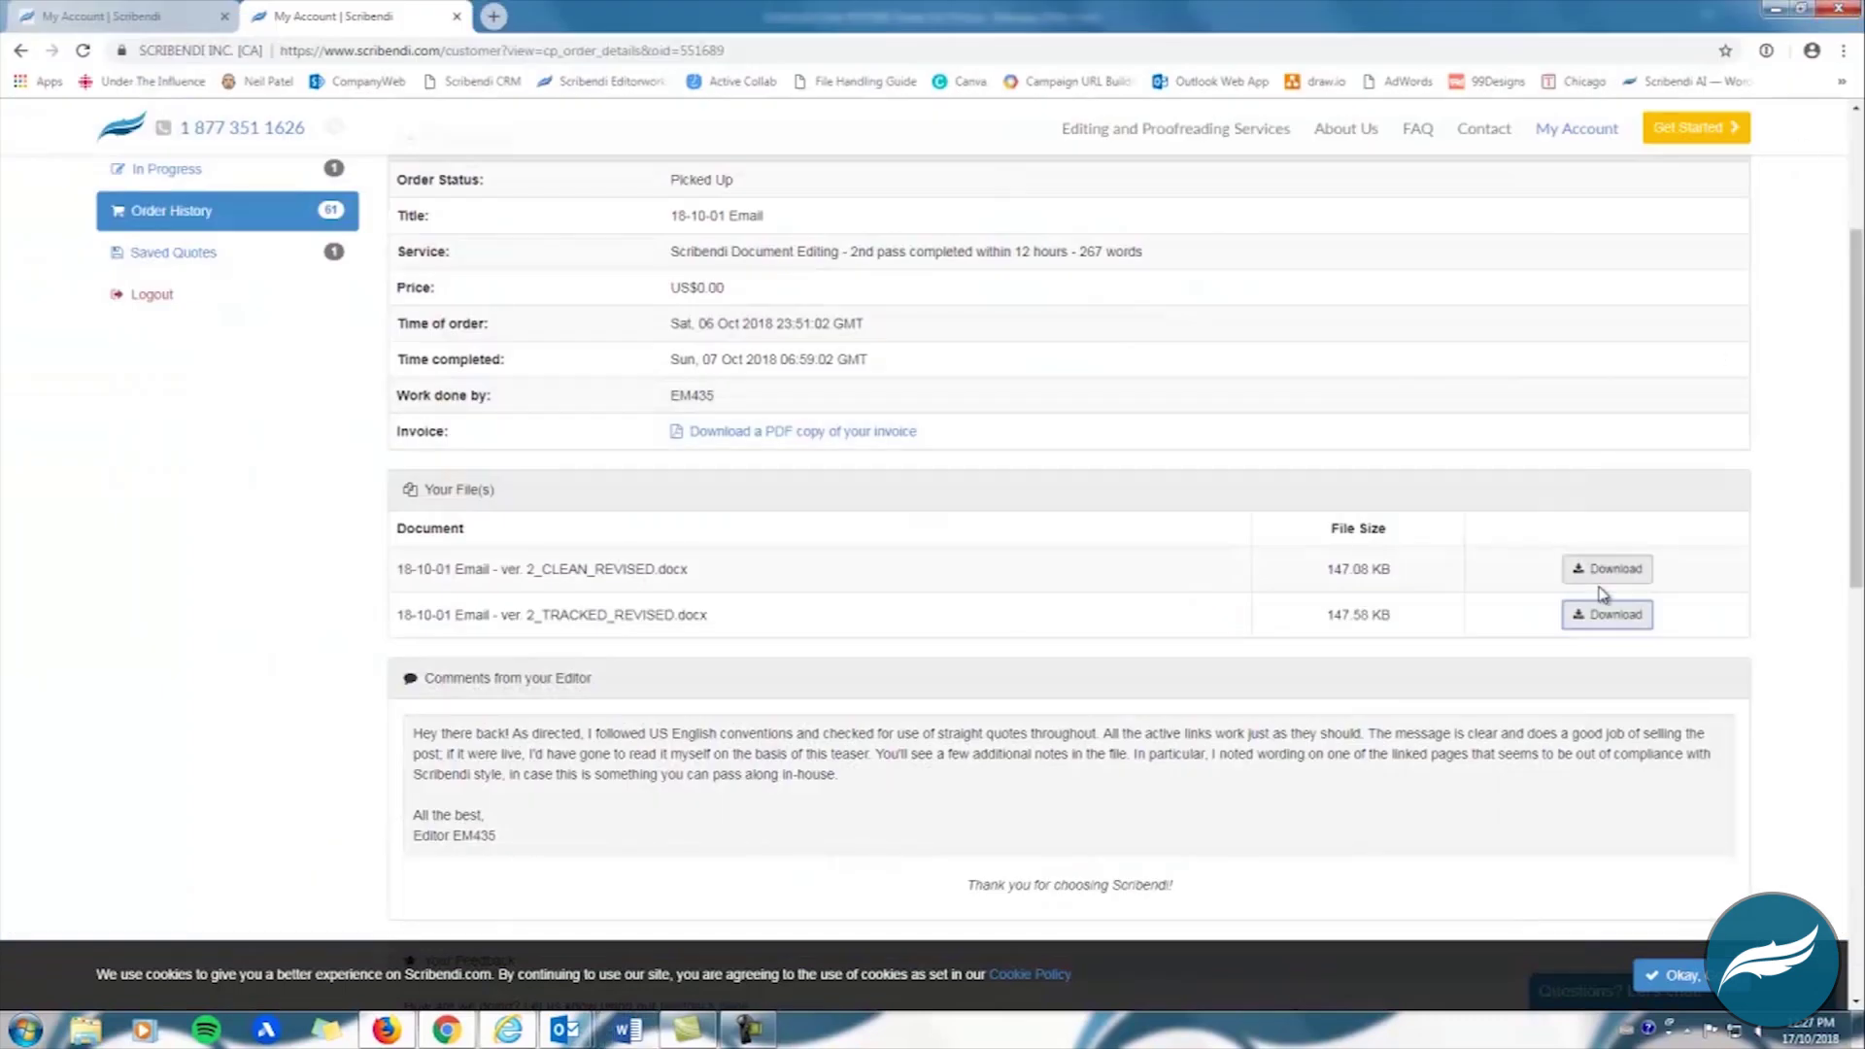
Download the CLEAN_REVISED file and open it in Word with editing enabled
{"action": "left_click", "coordinate": [1606, 571]}
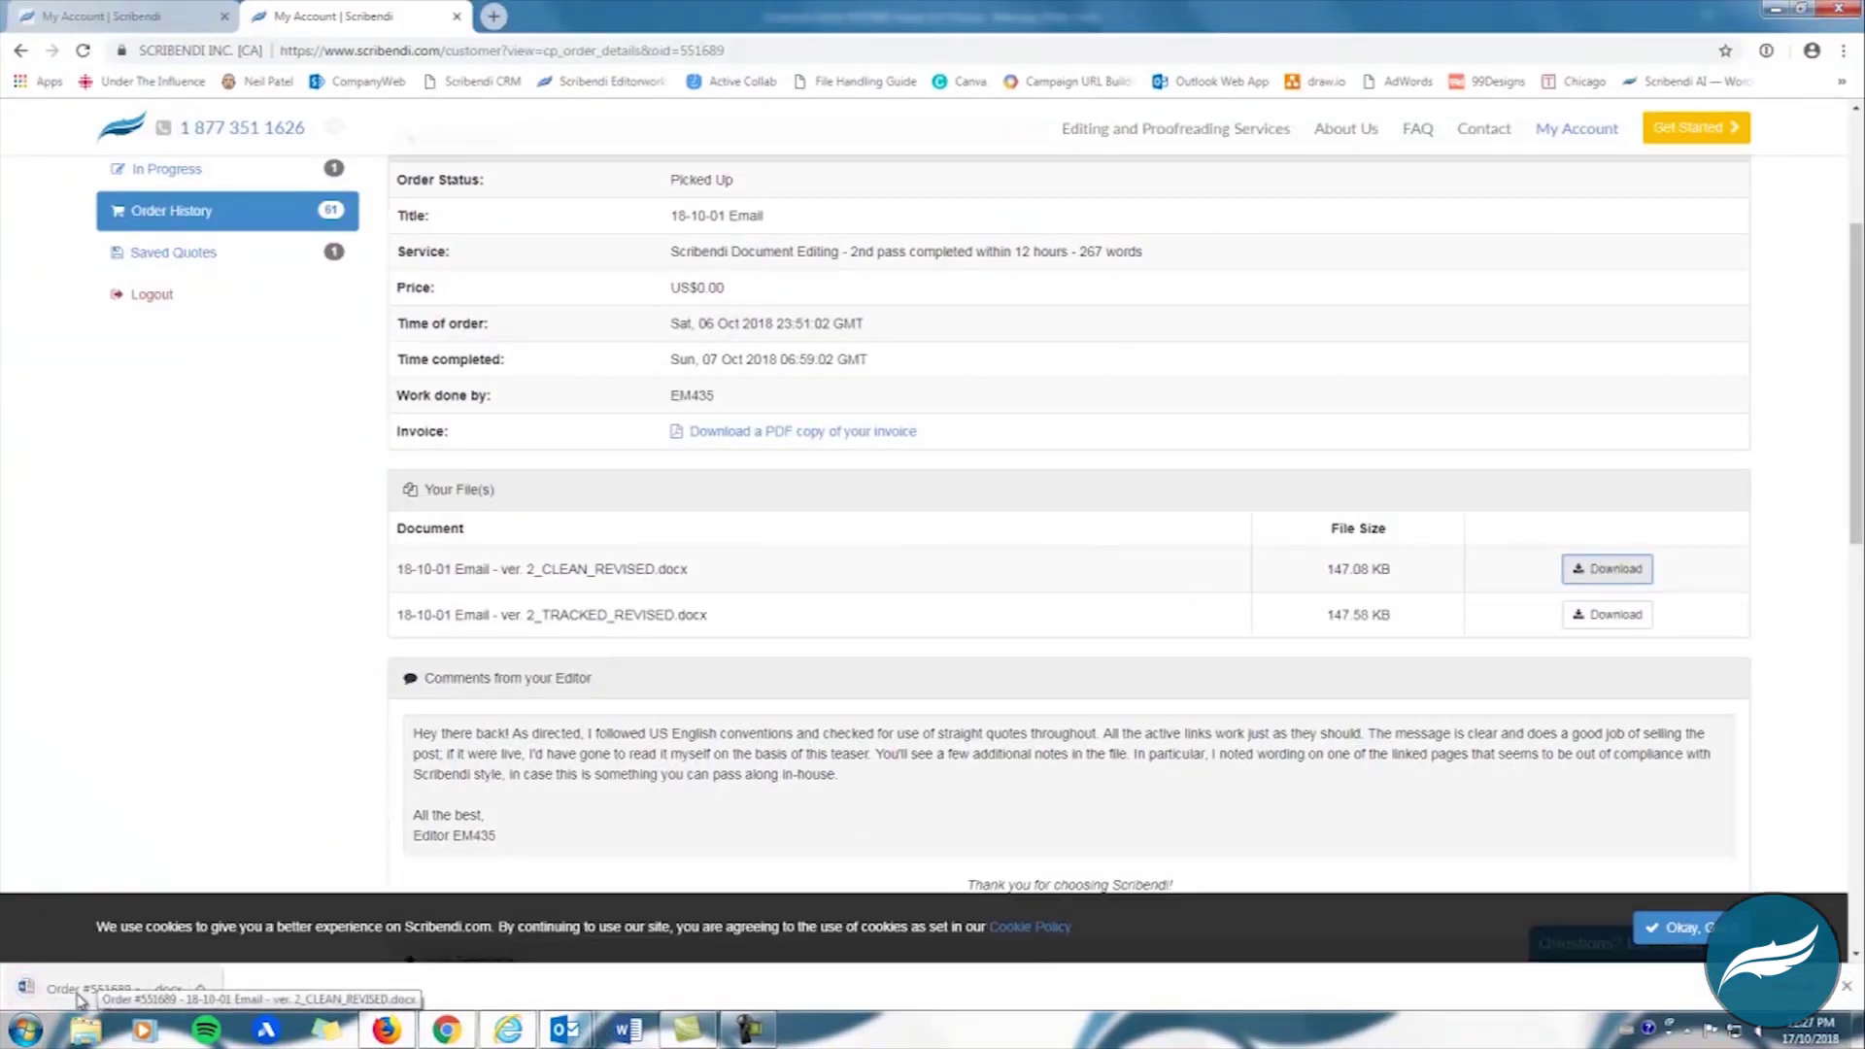
{"action": "left_click", "coordinate": [80, 1001]}
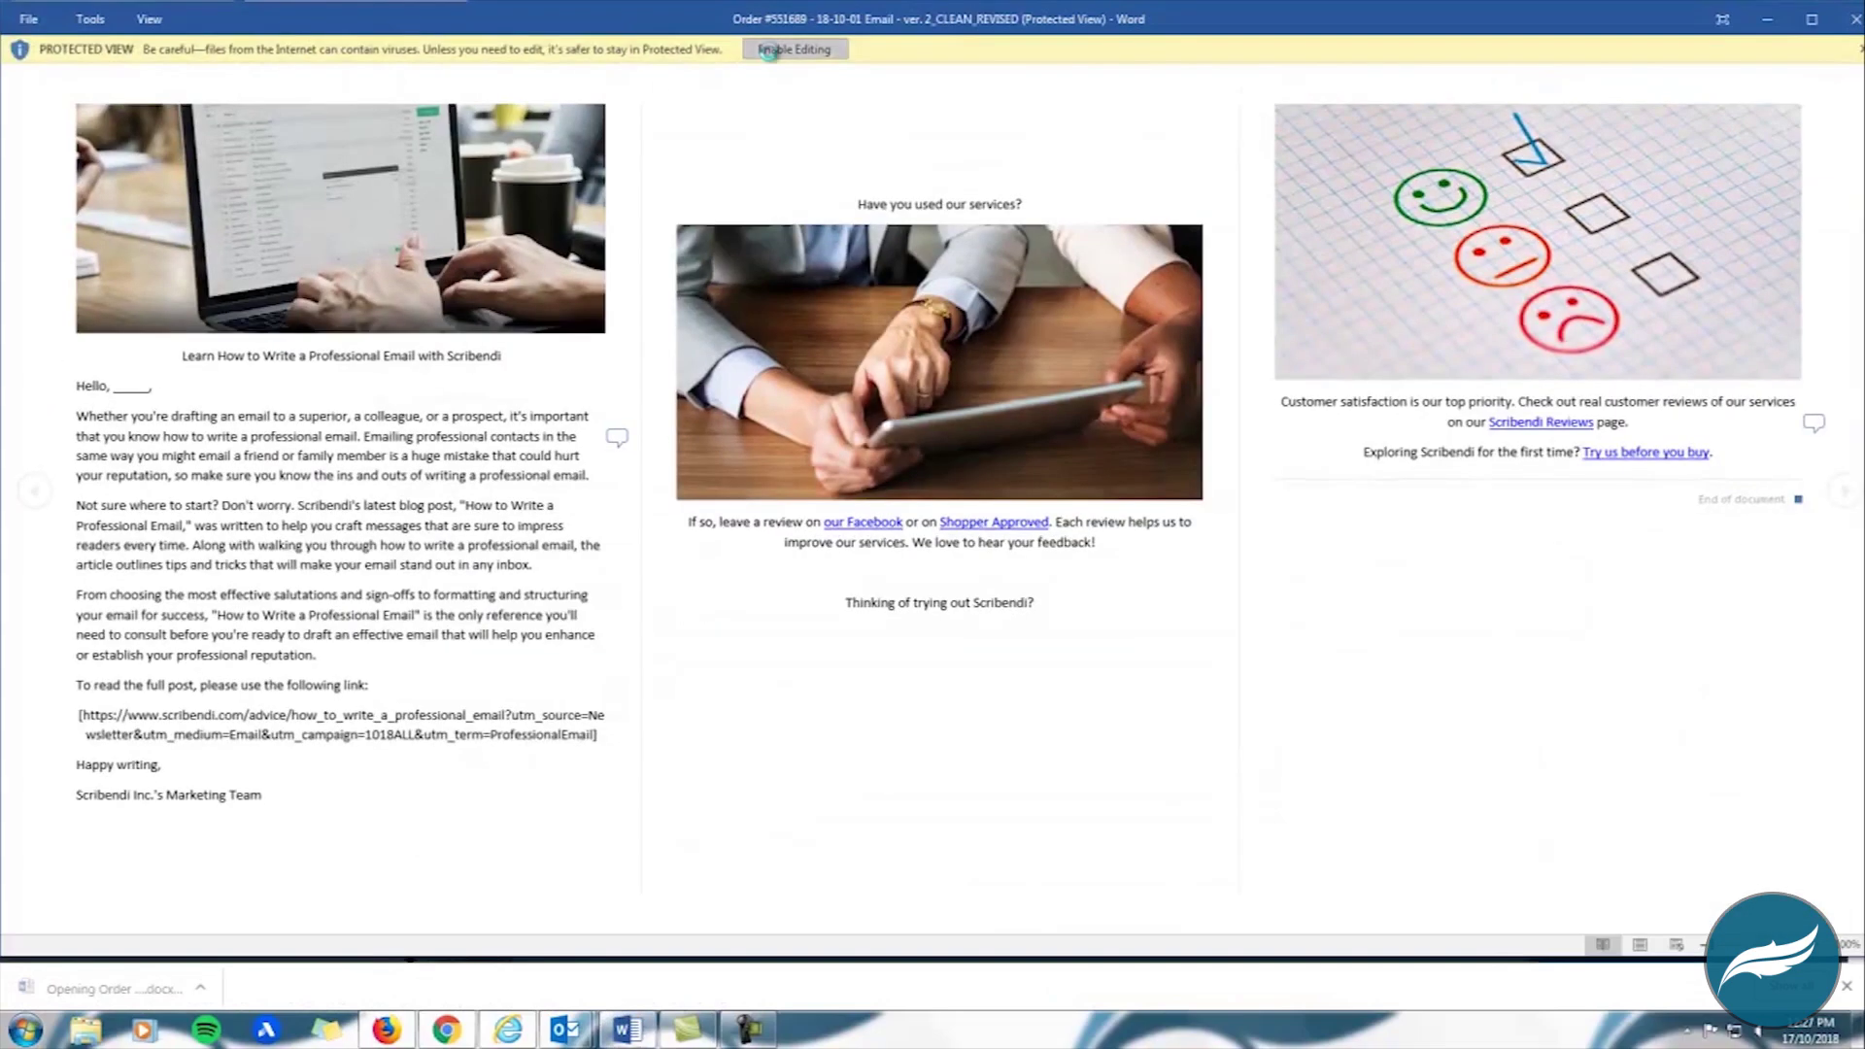
{"action": "left_click", "coordinate": [767, 46]}
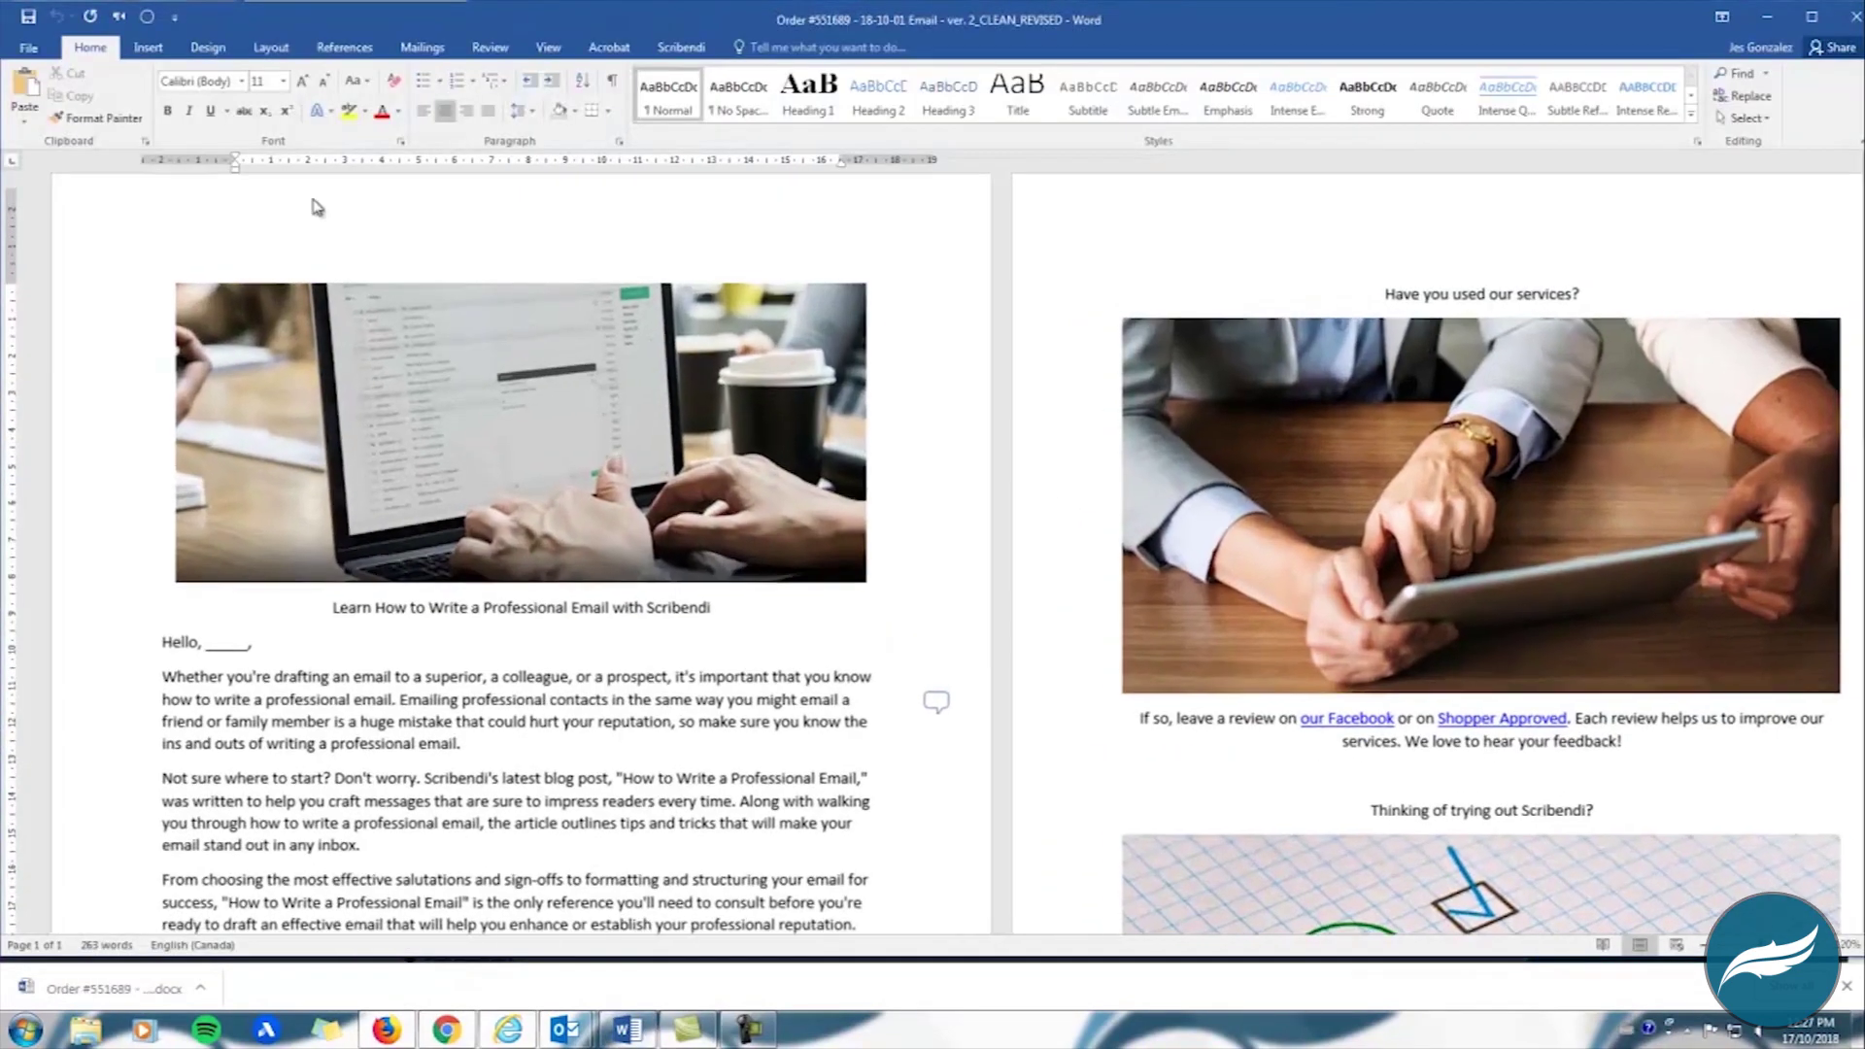
Switch the Review markup display to All Markup to show the editor's comment
{"action": "left_click", "coordinate": [490, 47]}
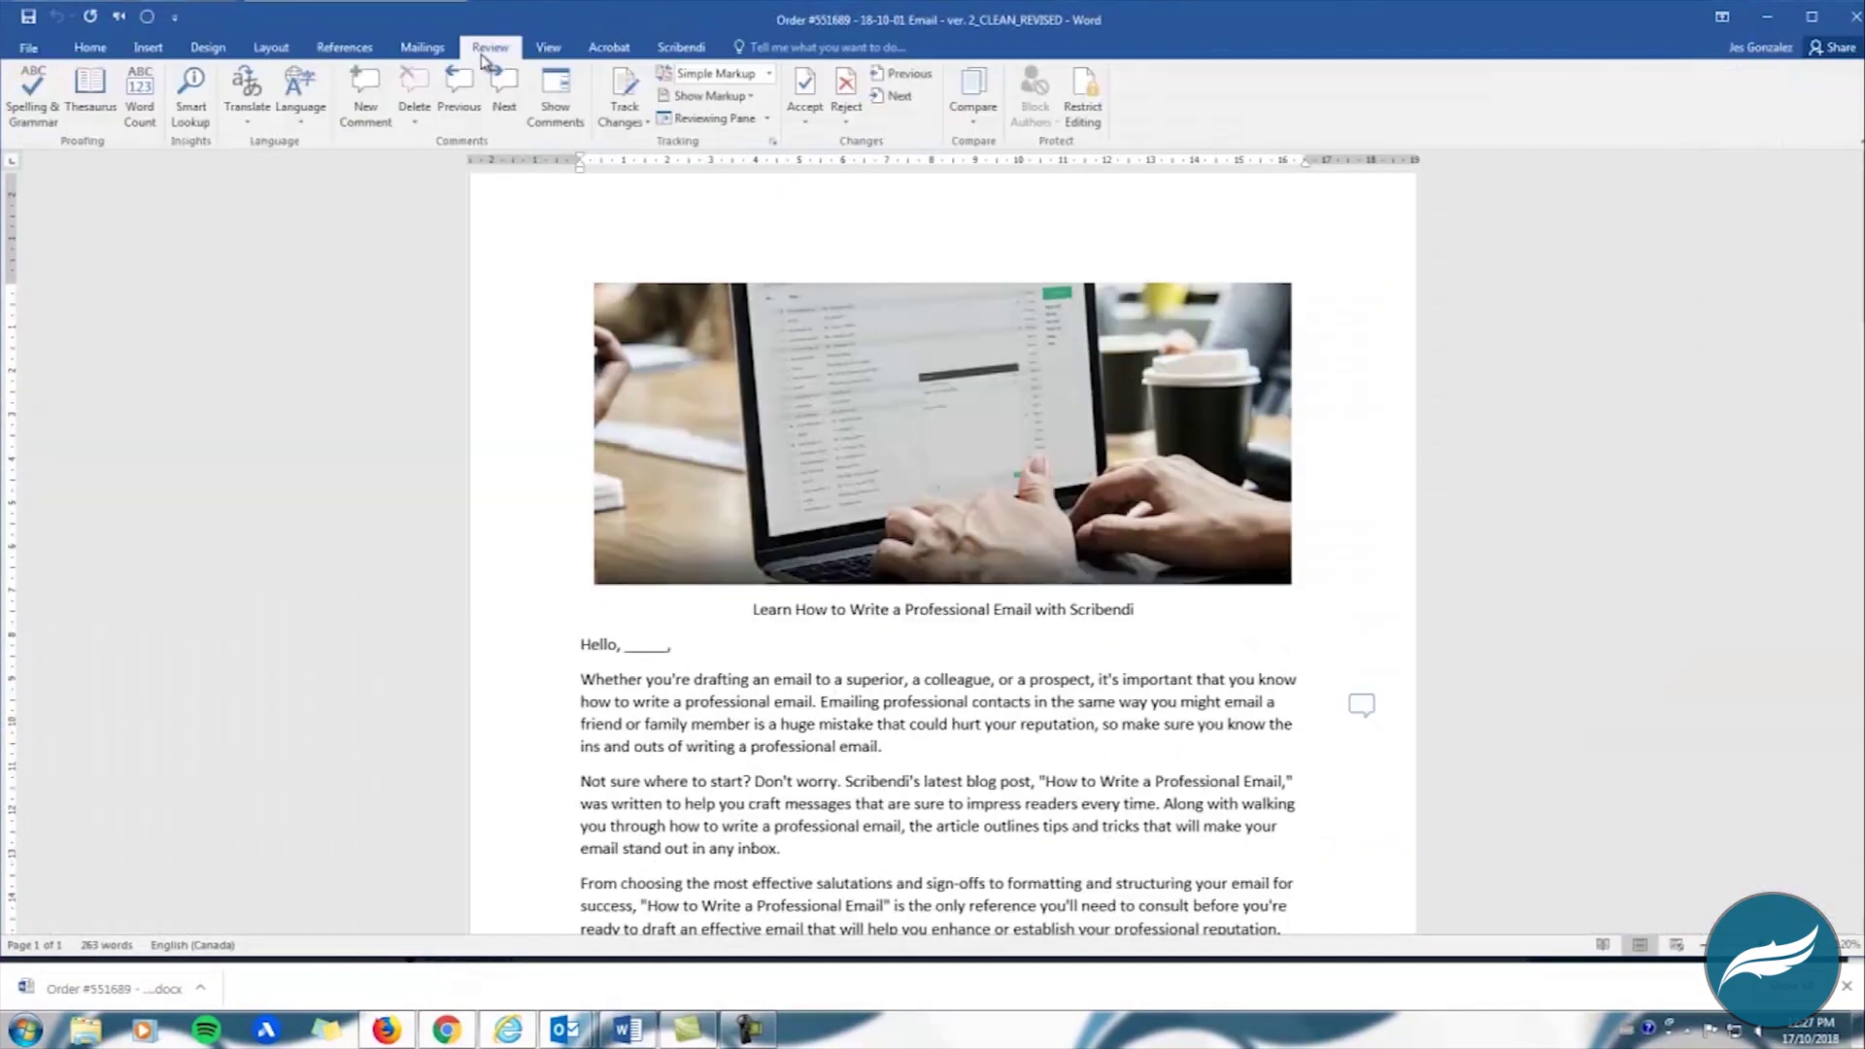
{"action": "left_click", "coordinate": [740, 83]}
{"action": "left_click", "coordinate": [720, 116]}
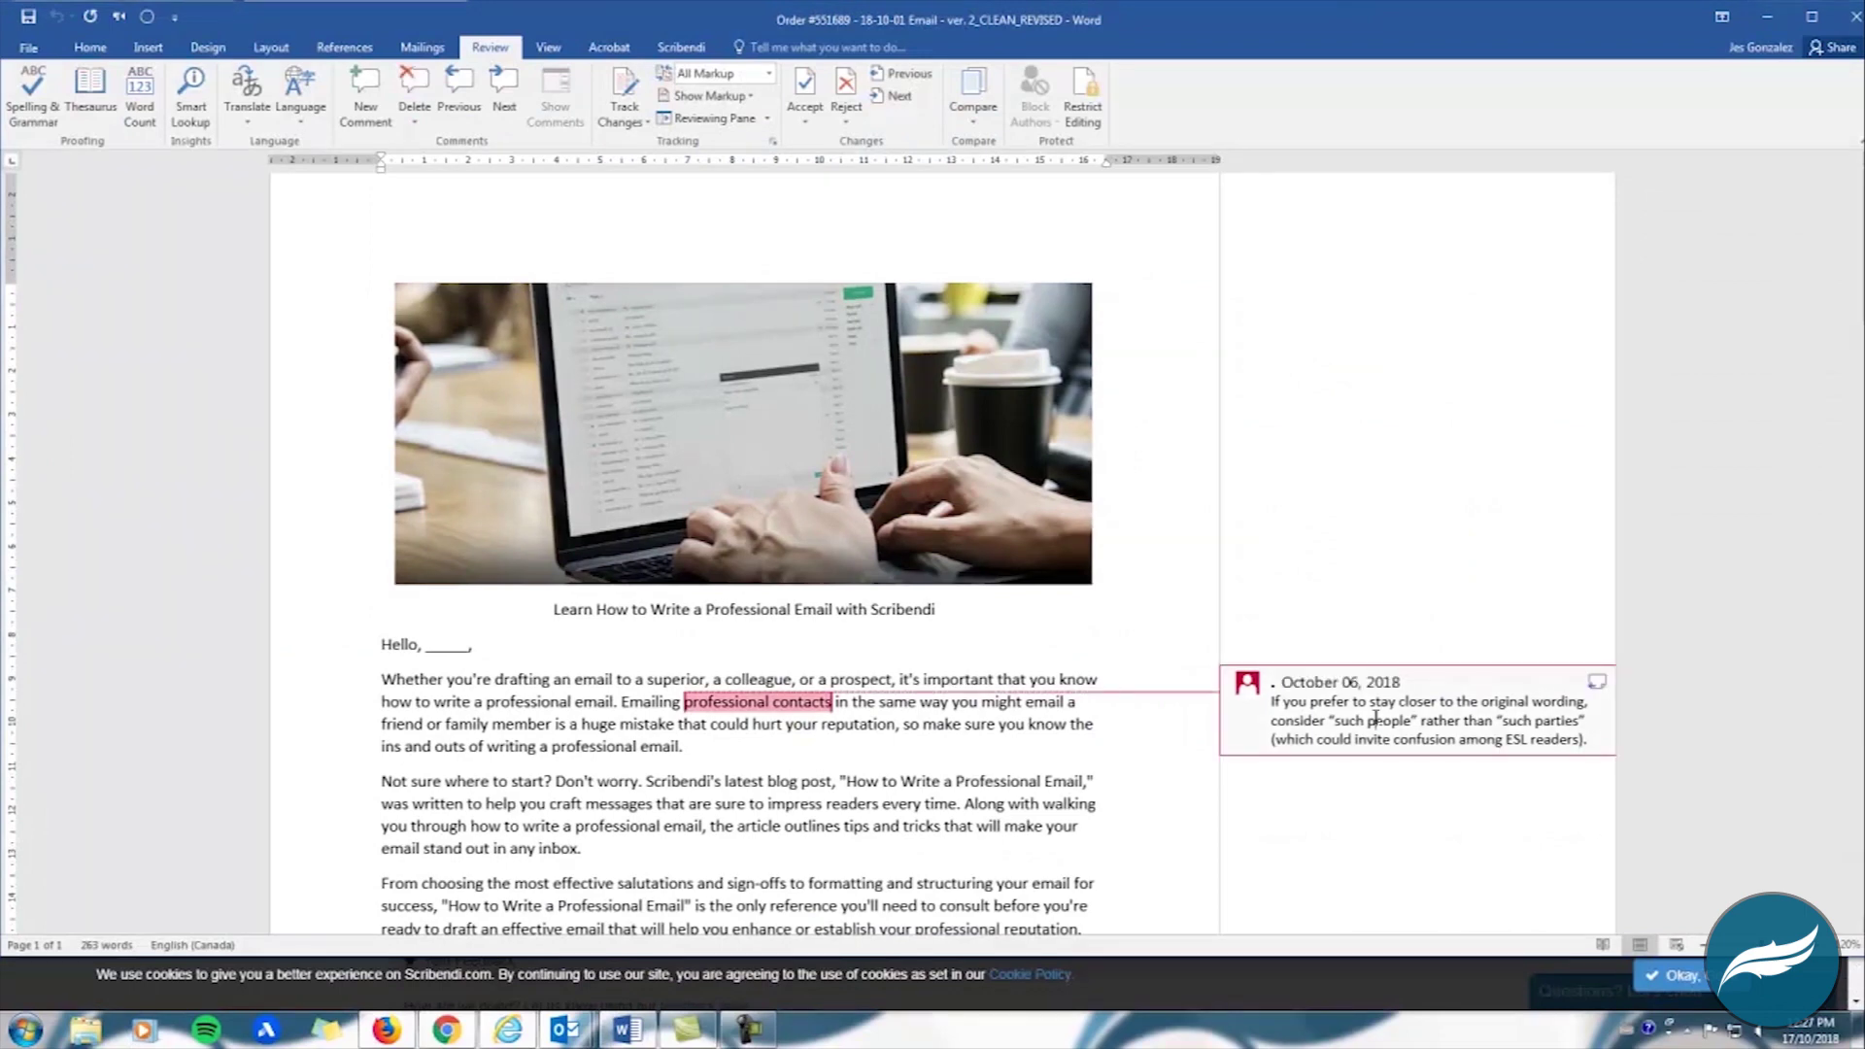
{"action": "scroll", "coordinate": [1375, 723], "scroll_direction": "down", "scroll_amount": 1}
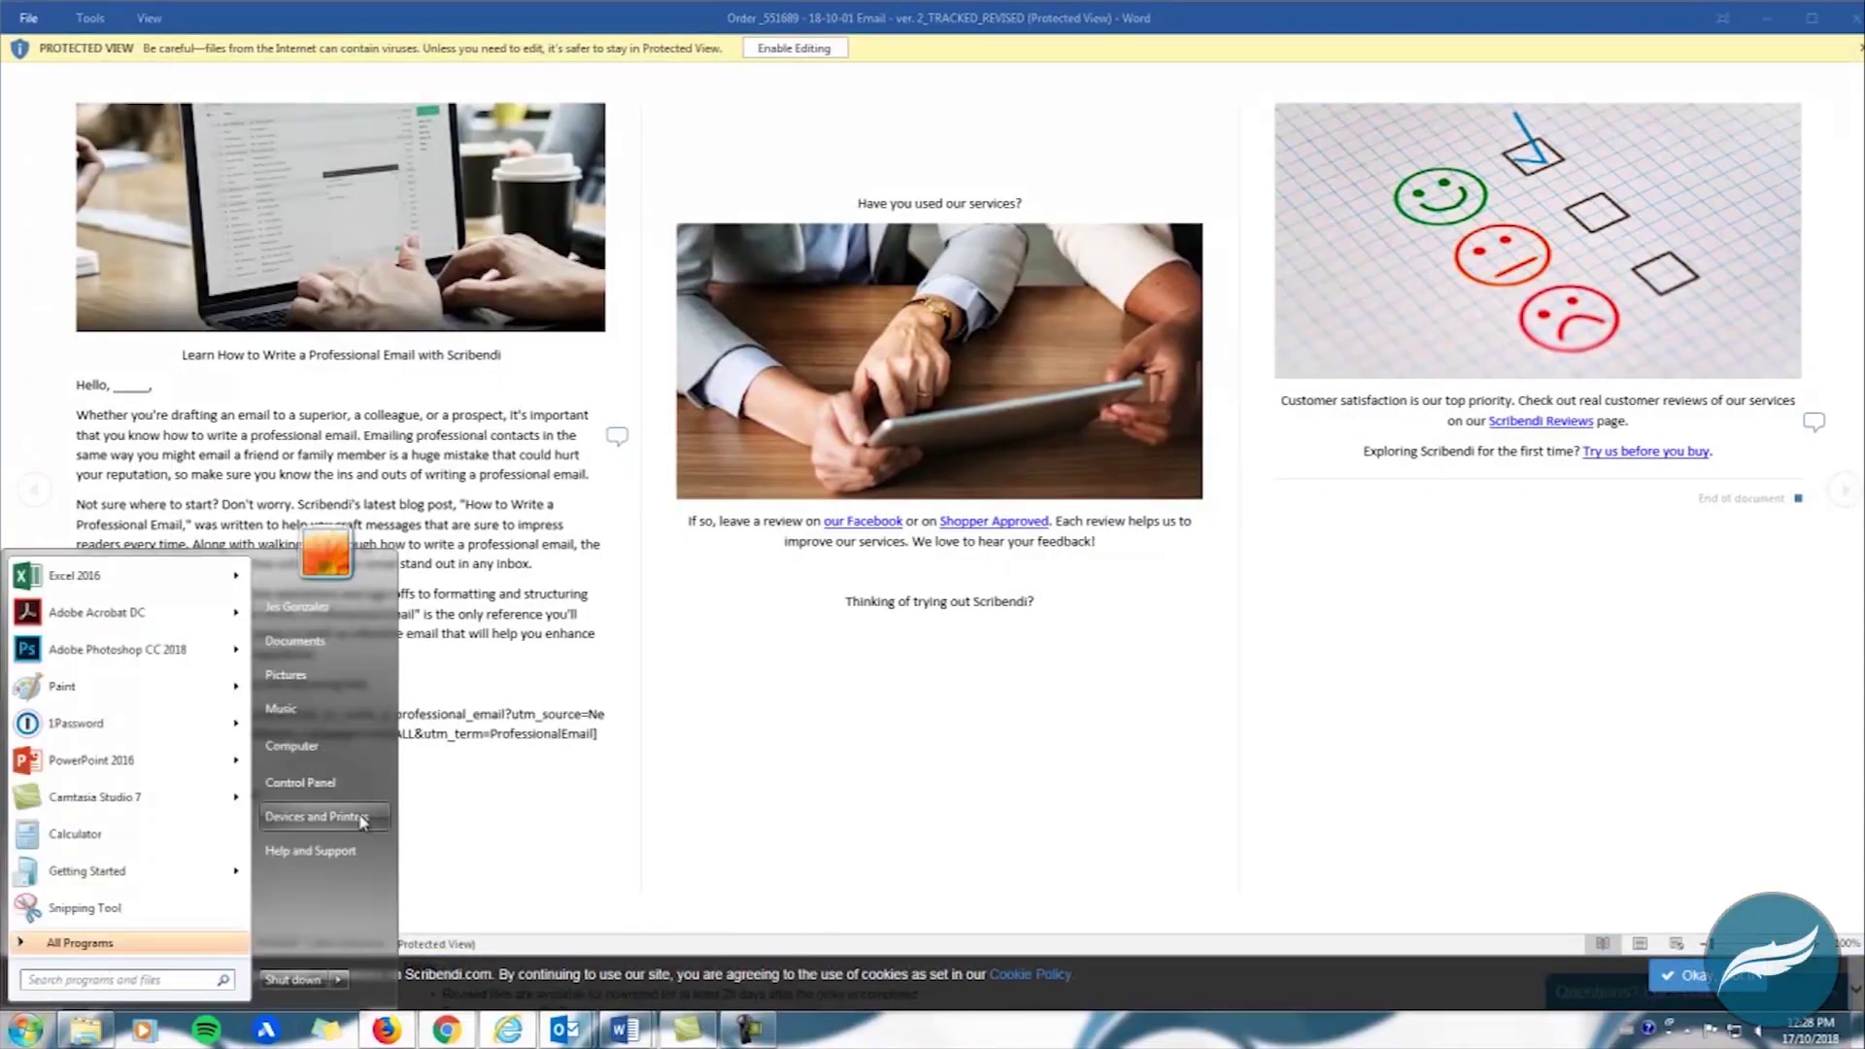
Open the ver. 2_TRACKED_REVISED file from the Downloads folder via Computer
{"action": "left_click", "coordinate": [324, 748]}
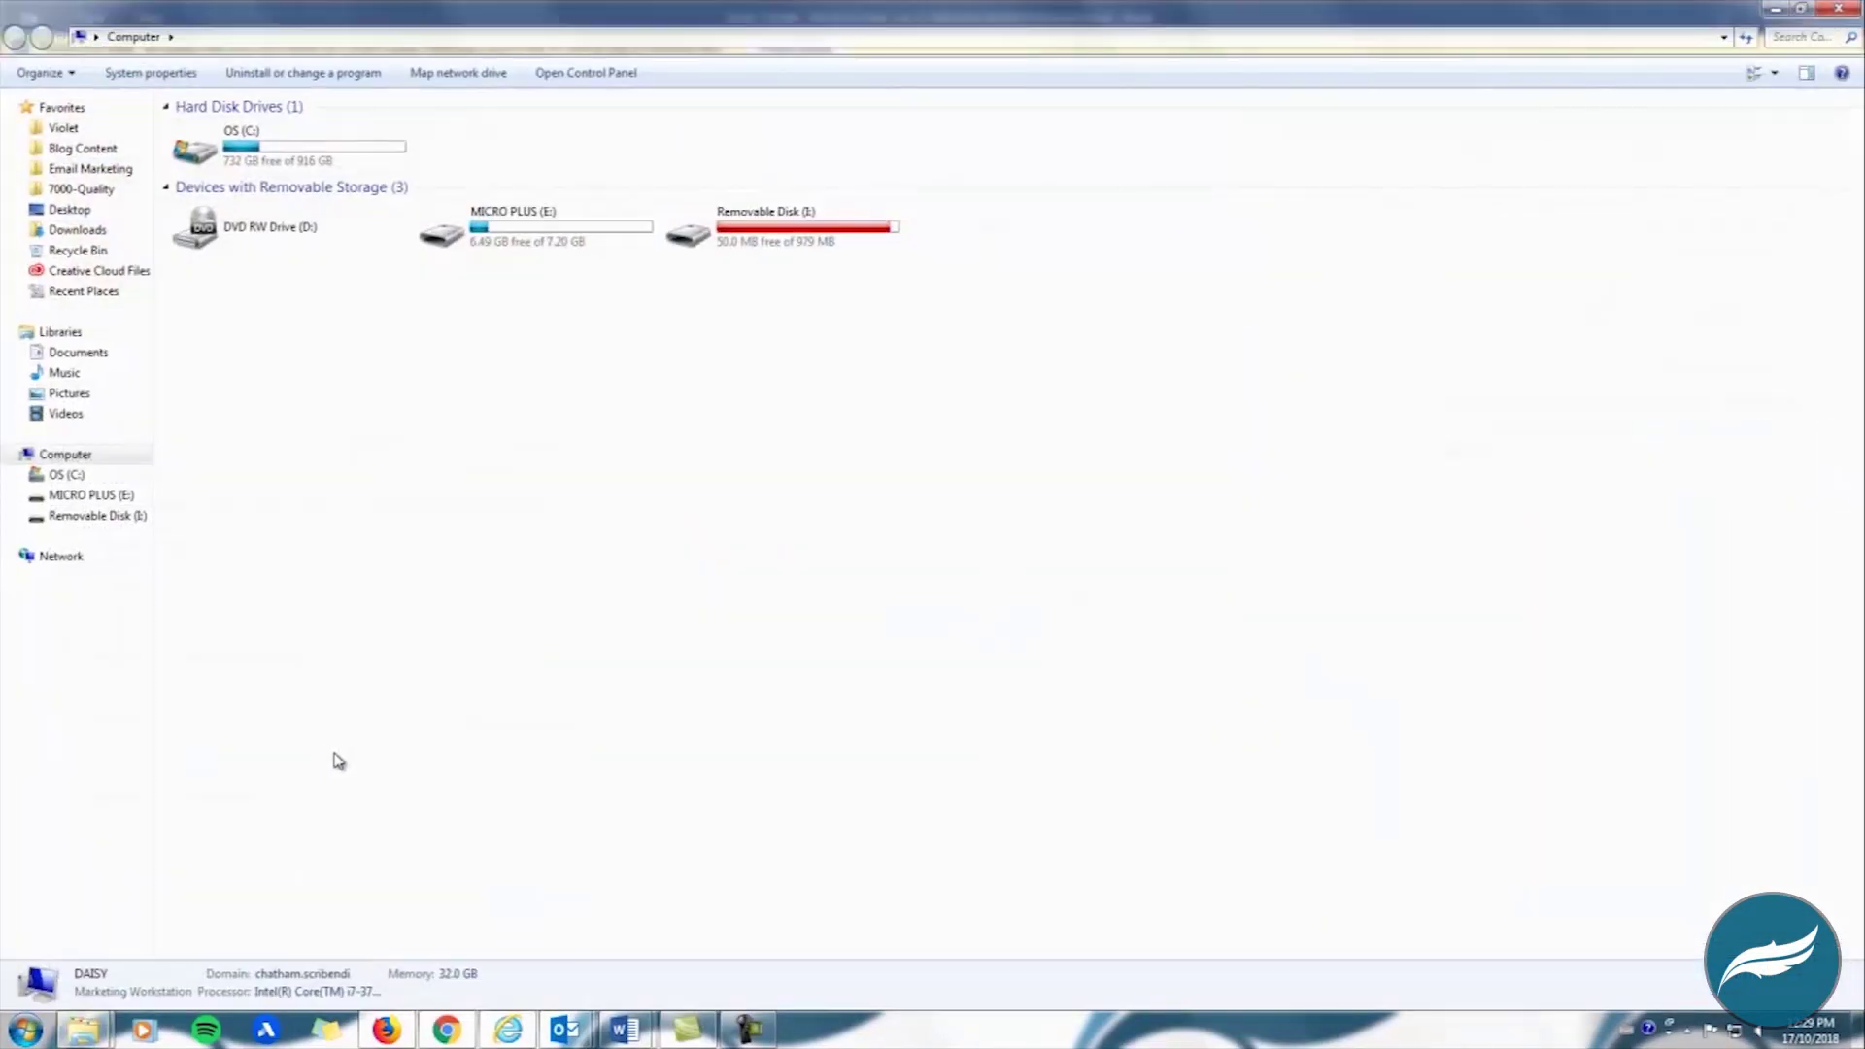
{"action": "left_click", "coordinate": [101, 236]}
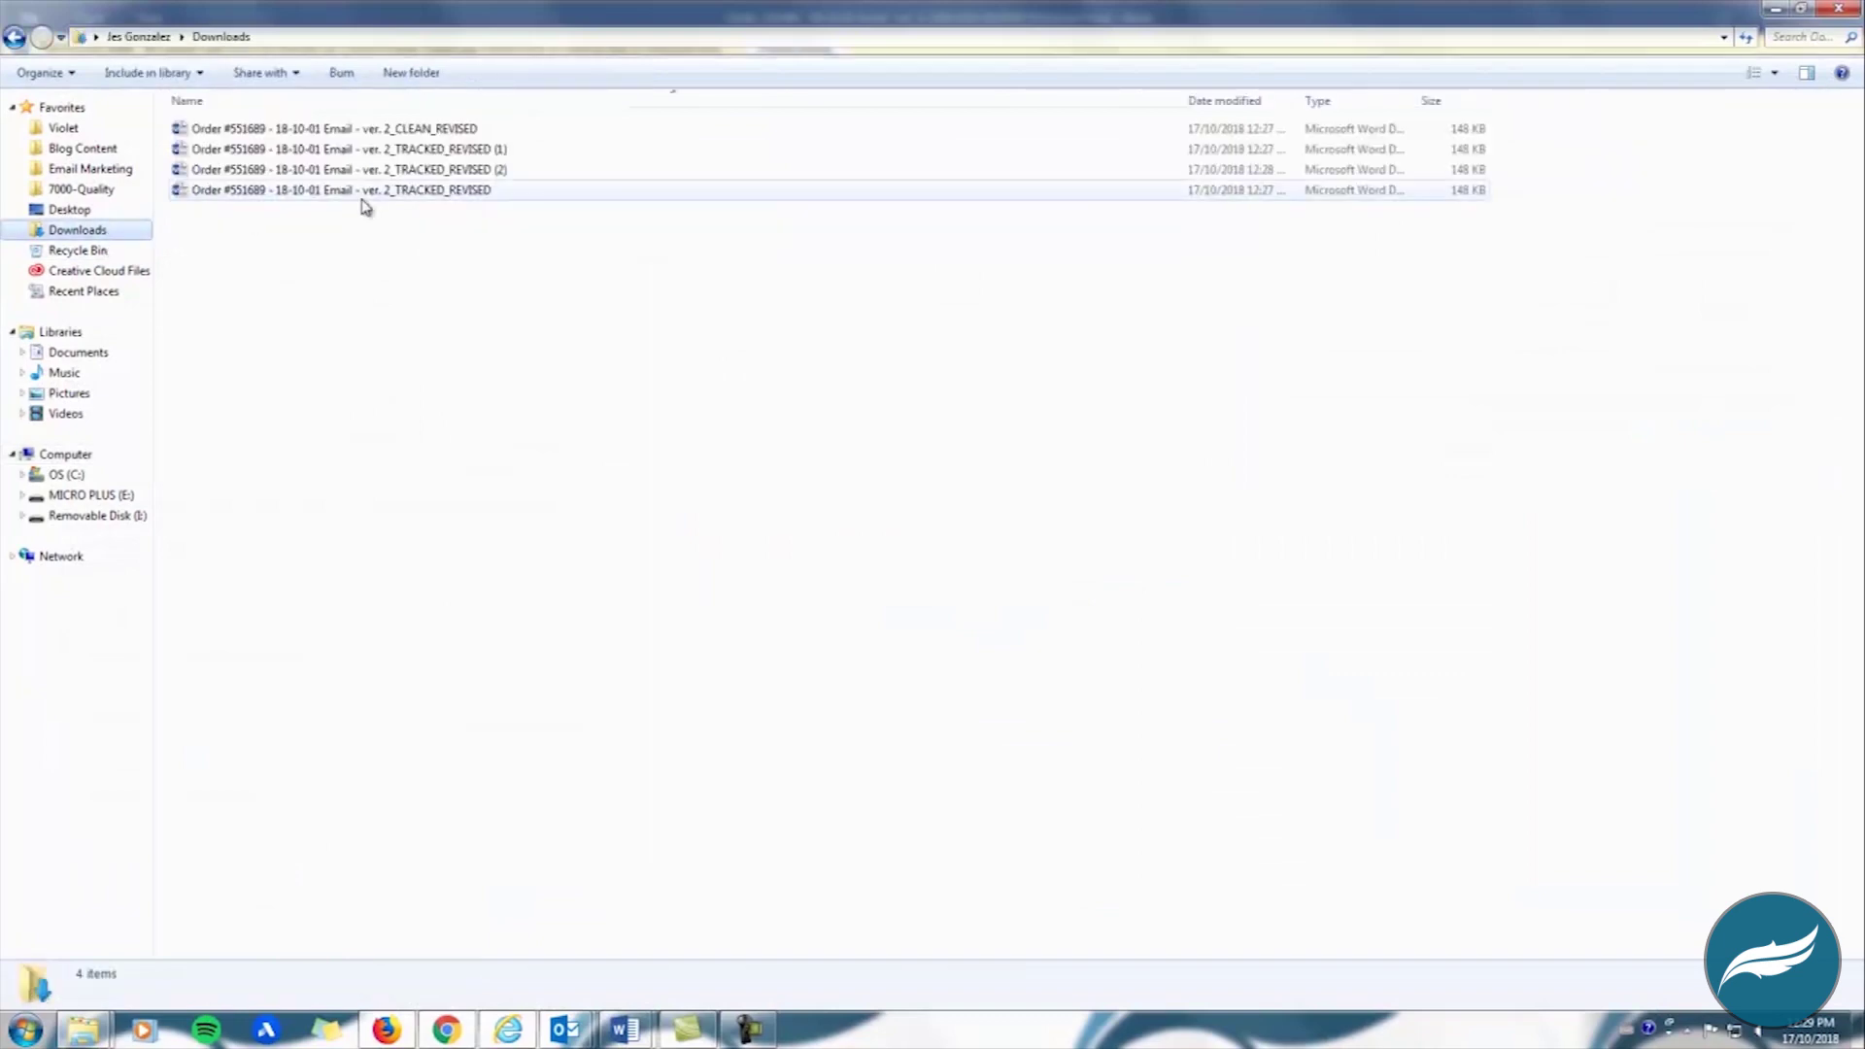
{"action": "left_click", "coordinate": [428, 190]}
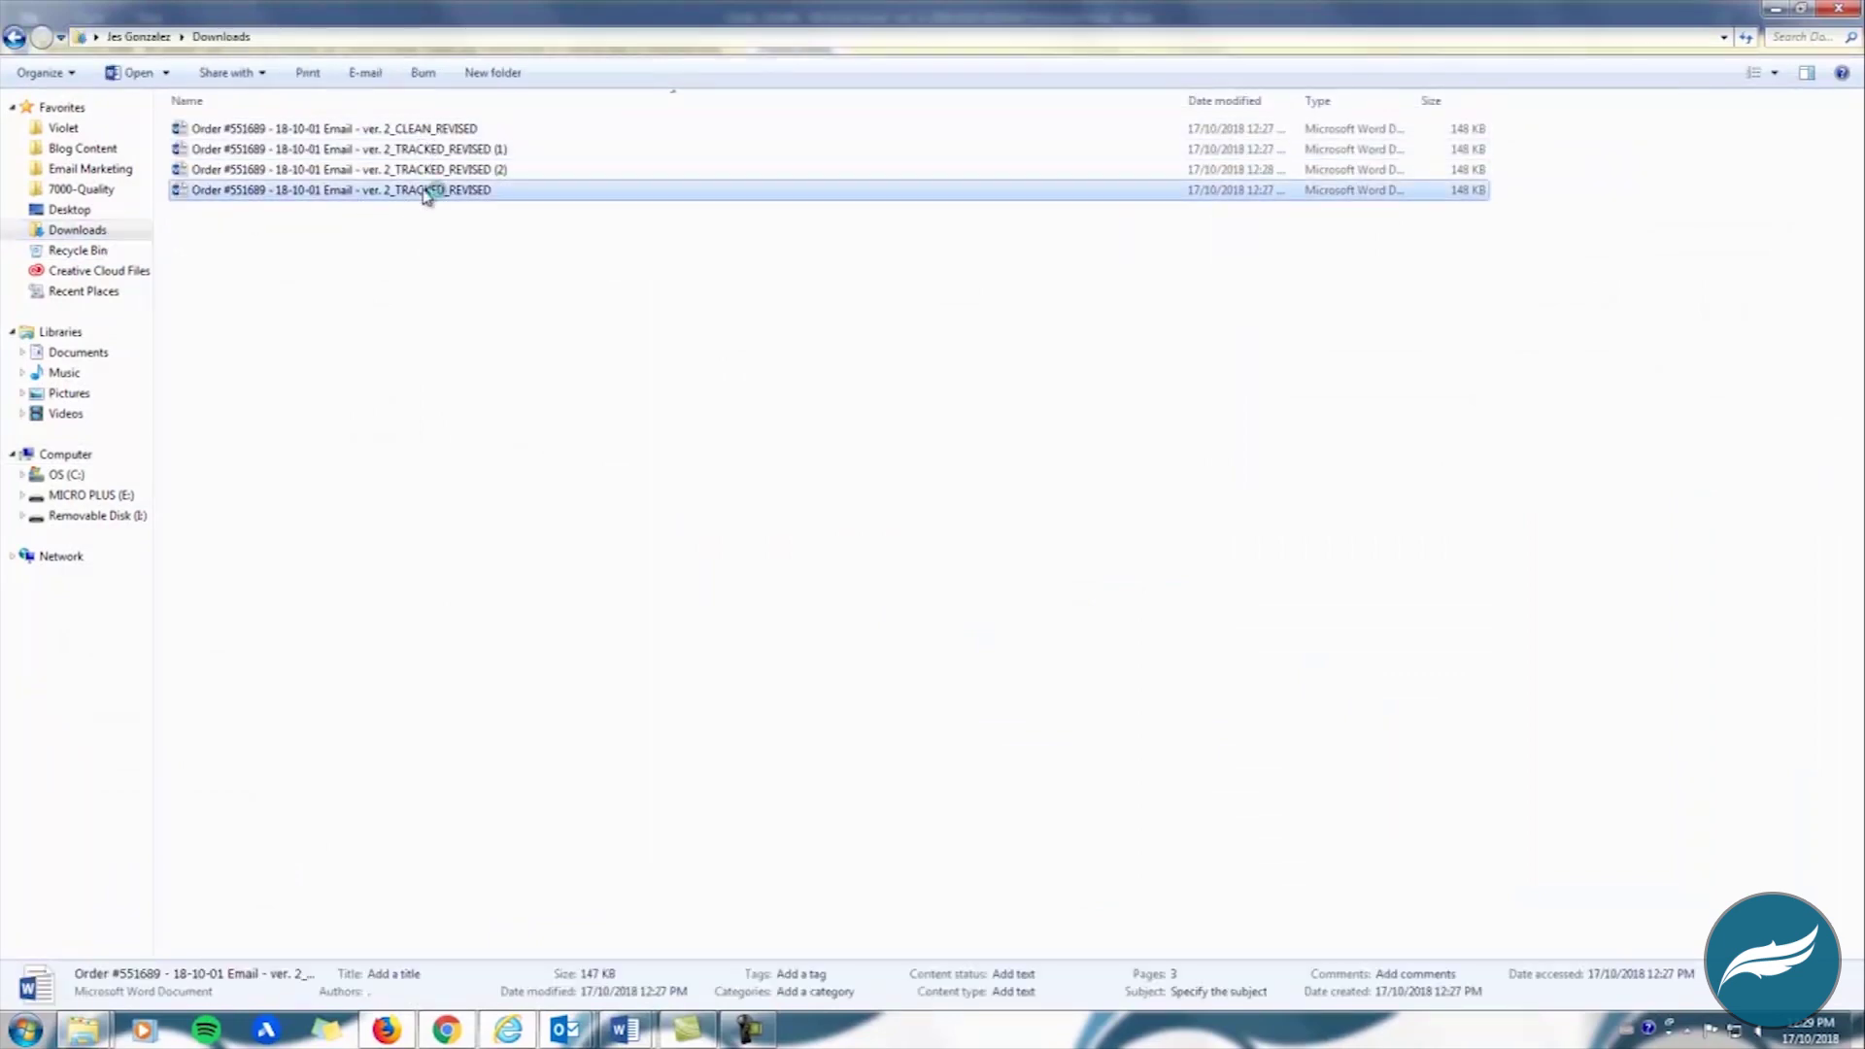
{"action": "double_click", "coordinate": [427, 190]}
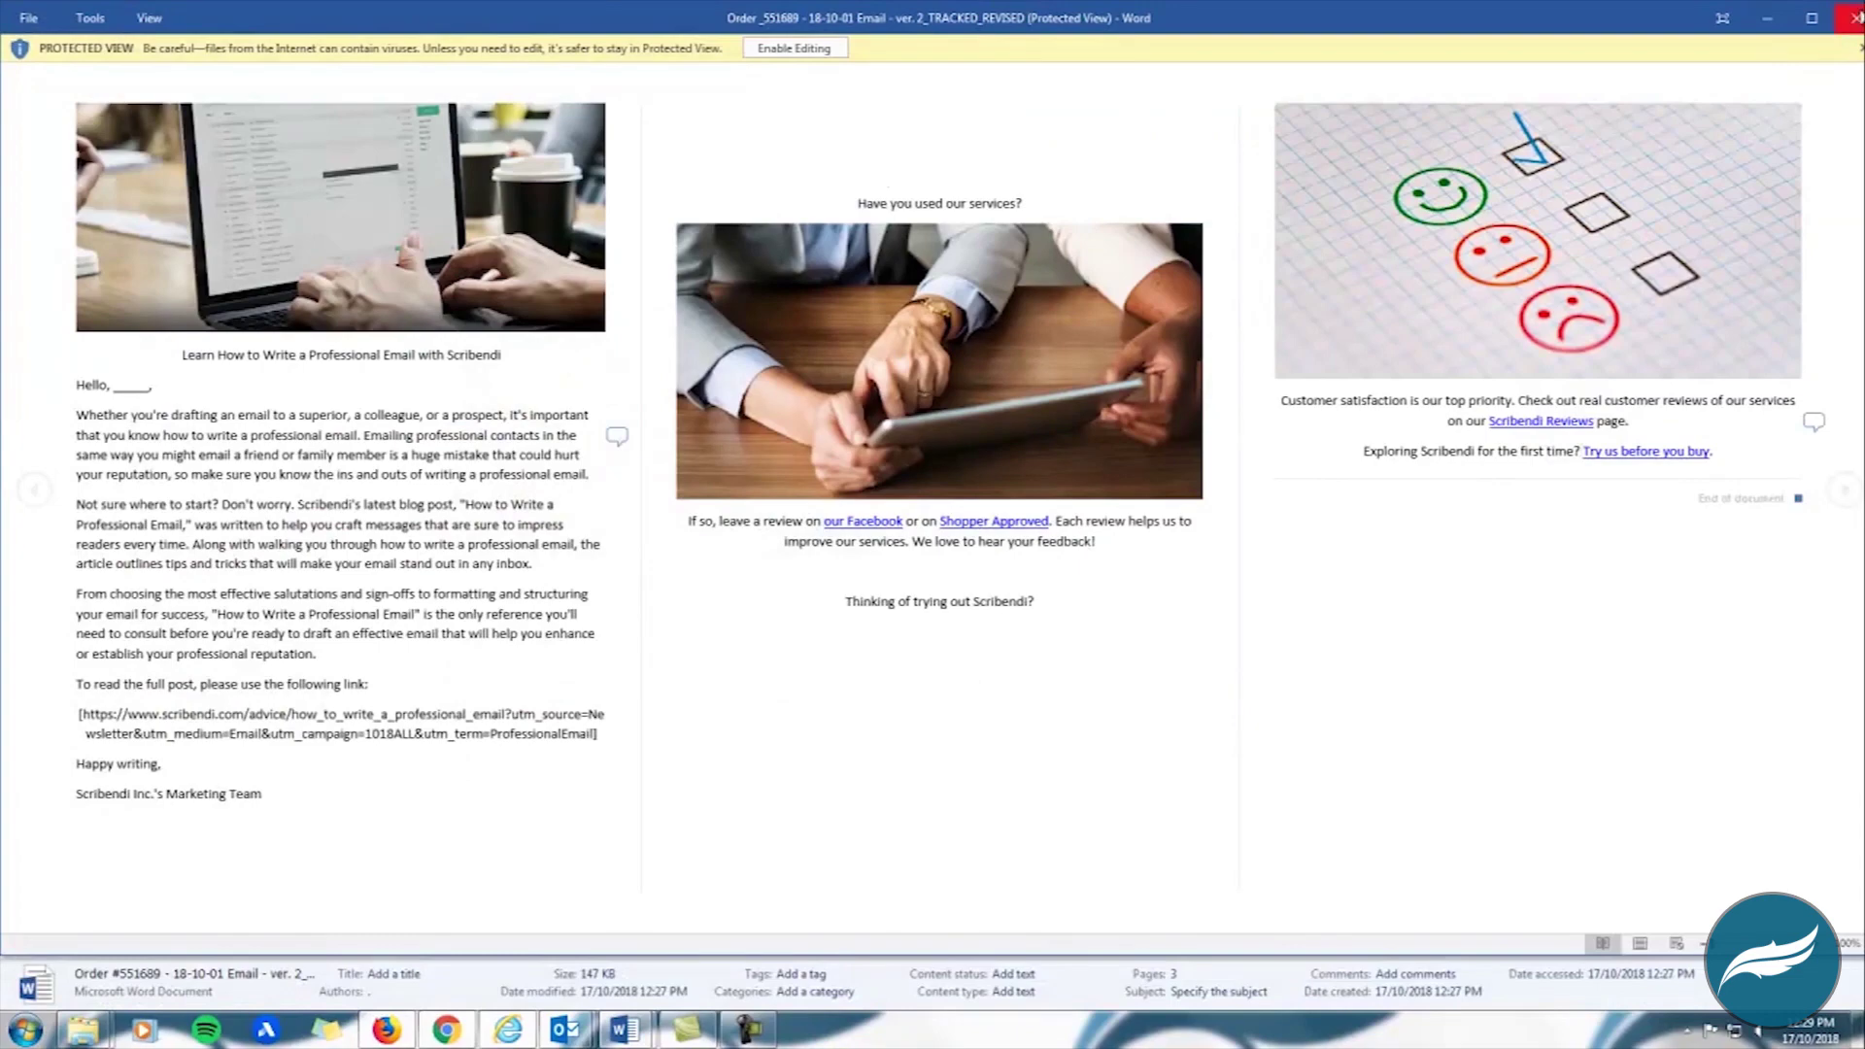
Close both Word documents and the browser window
{"action": "left_click", "coordinate": [1851, 14]}
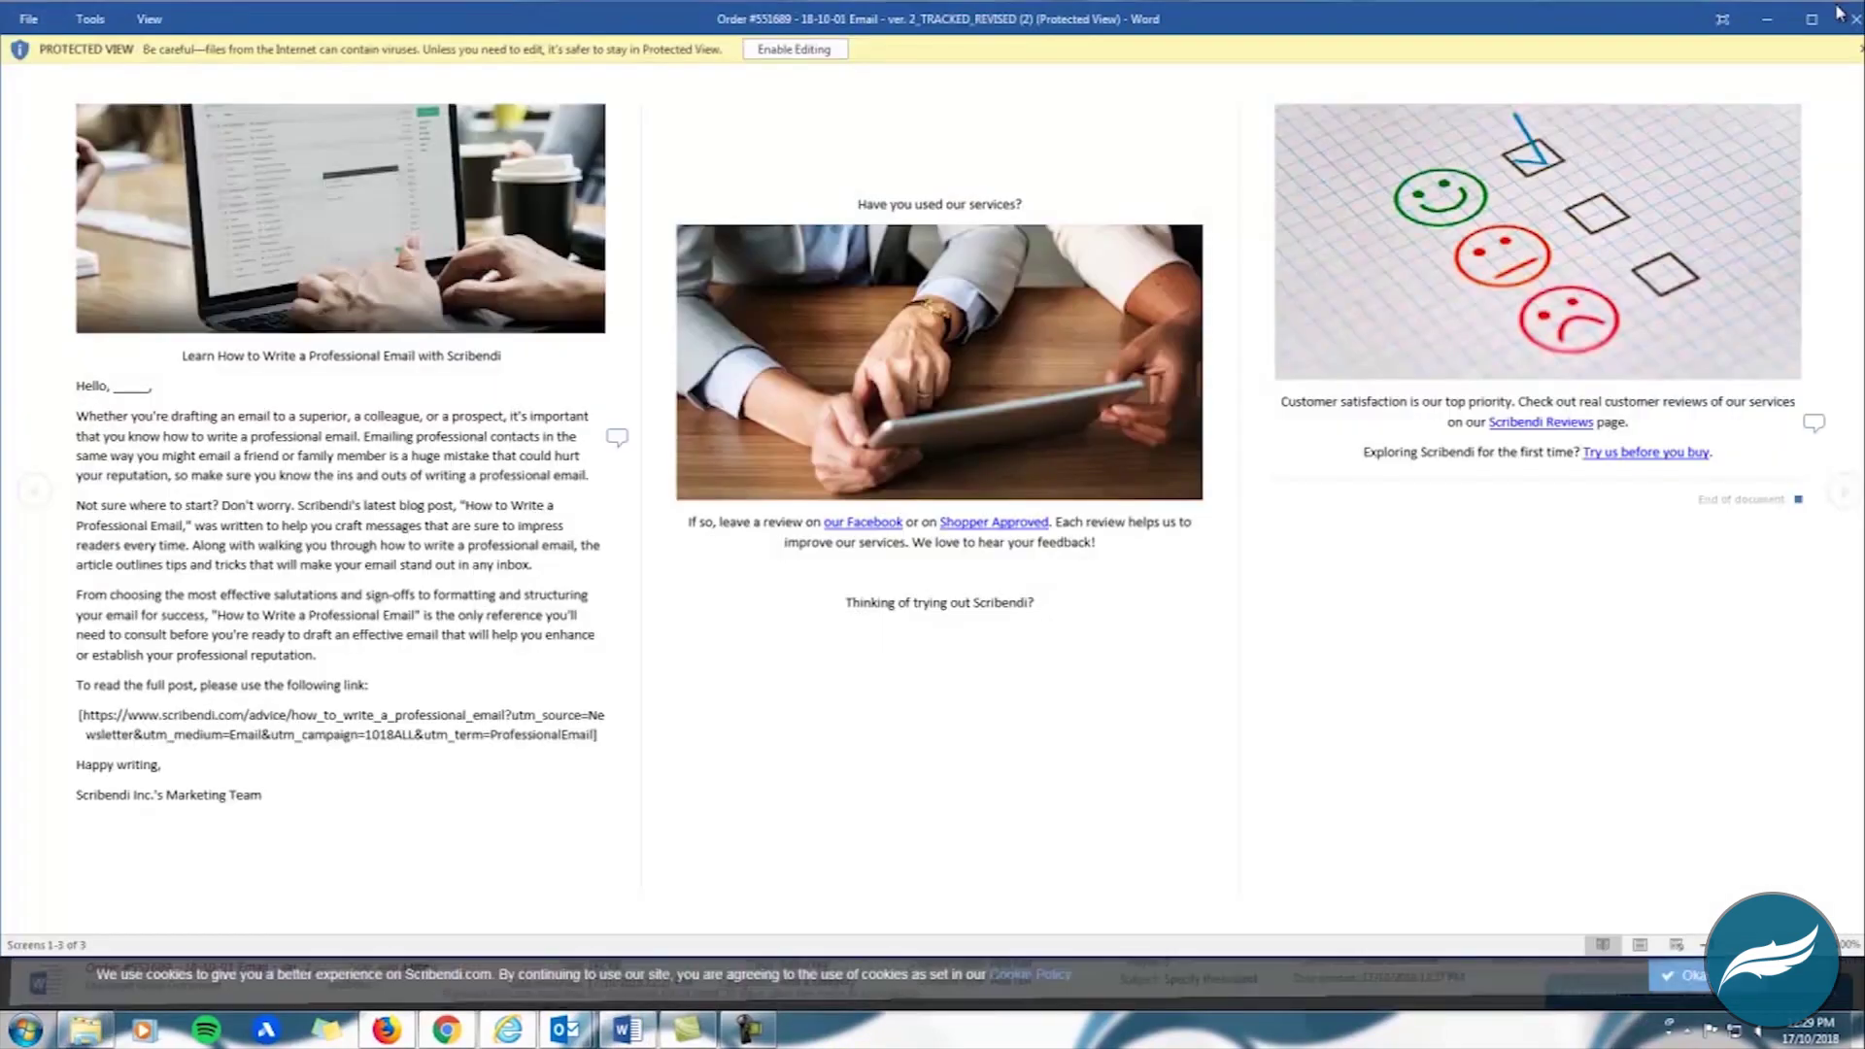
{"action": "left_click", "coordinate": [1851, 14]}
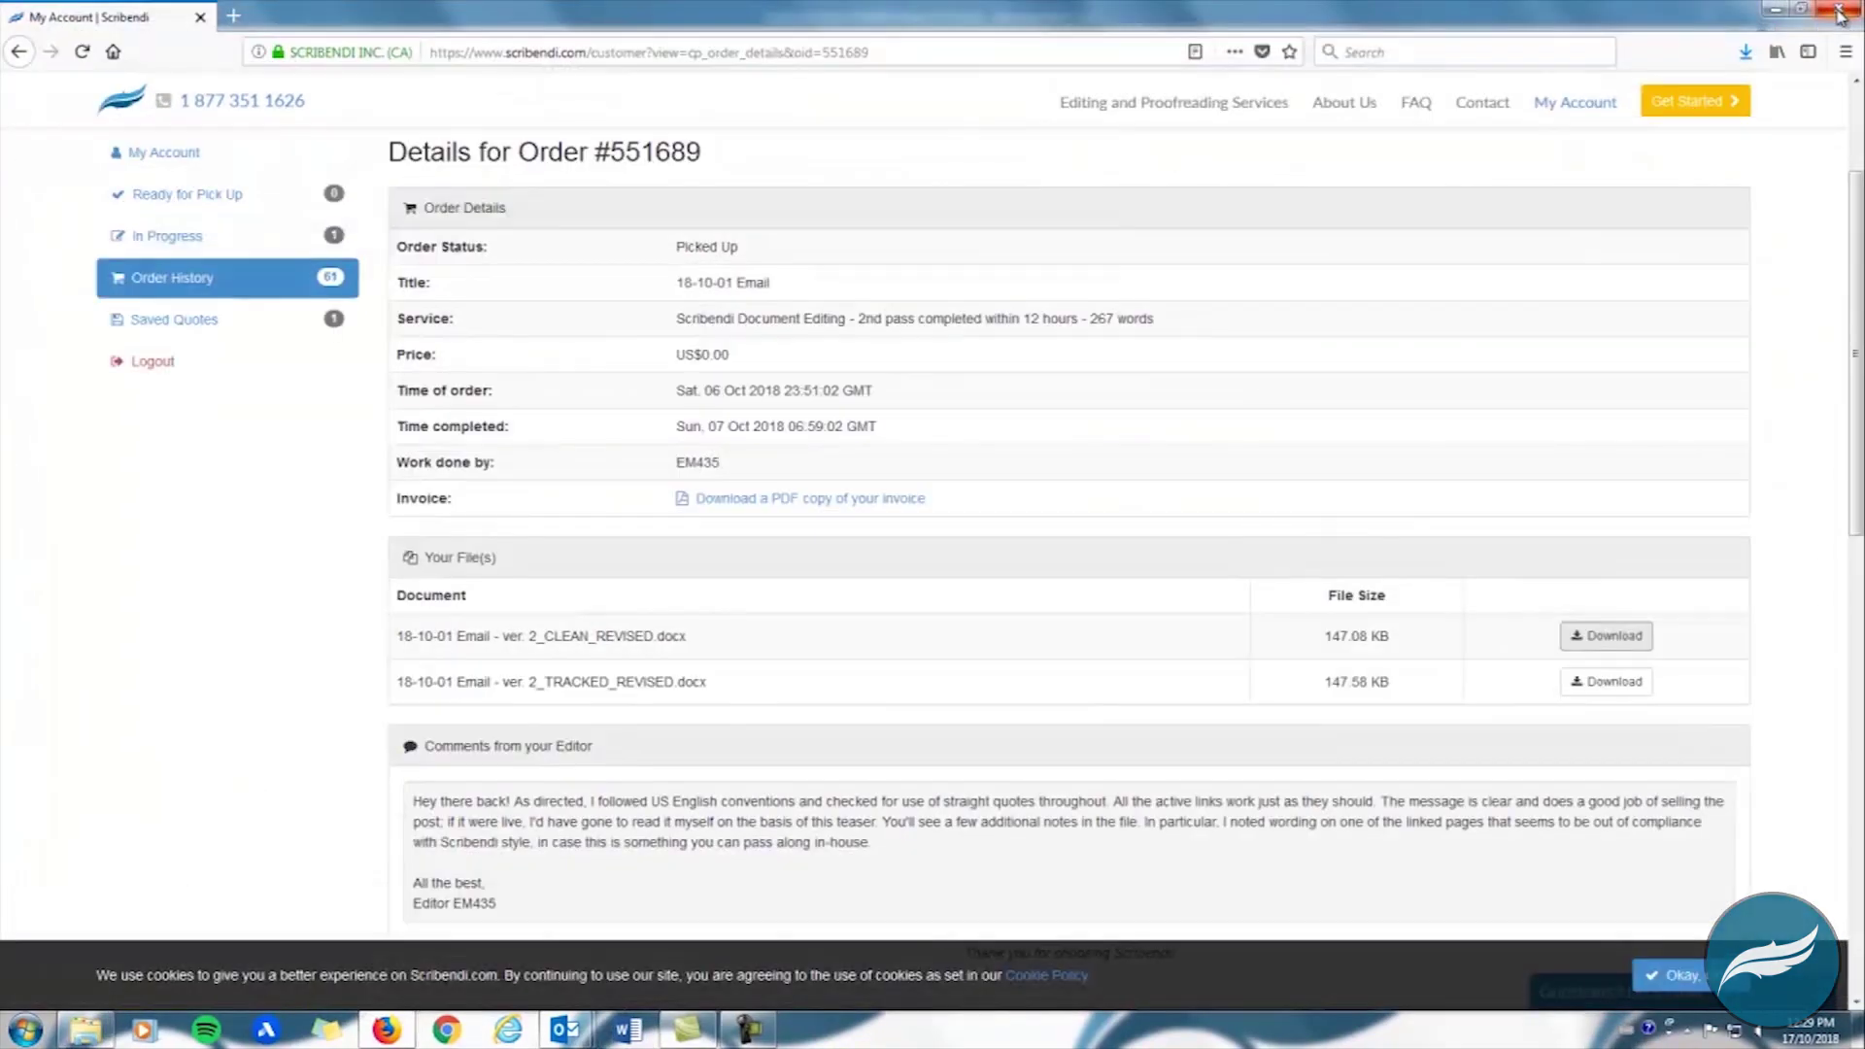
{"action": "left_click", "coordinate": [1840, 14]}
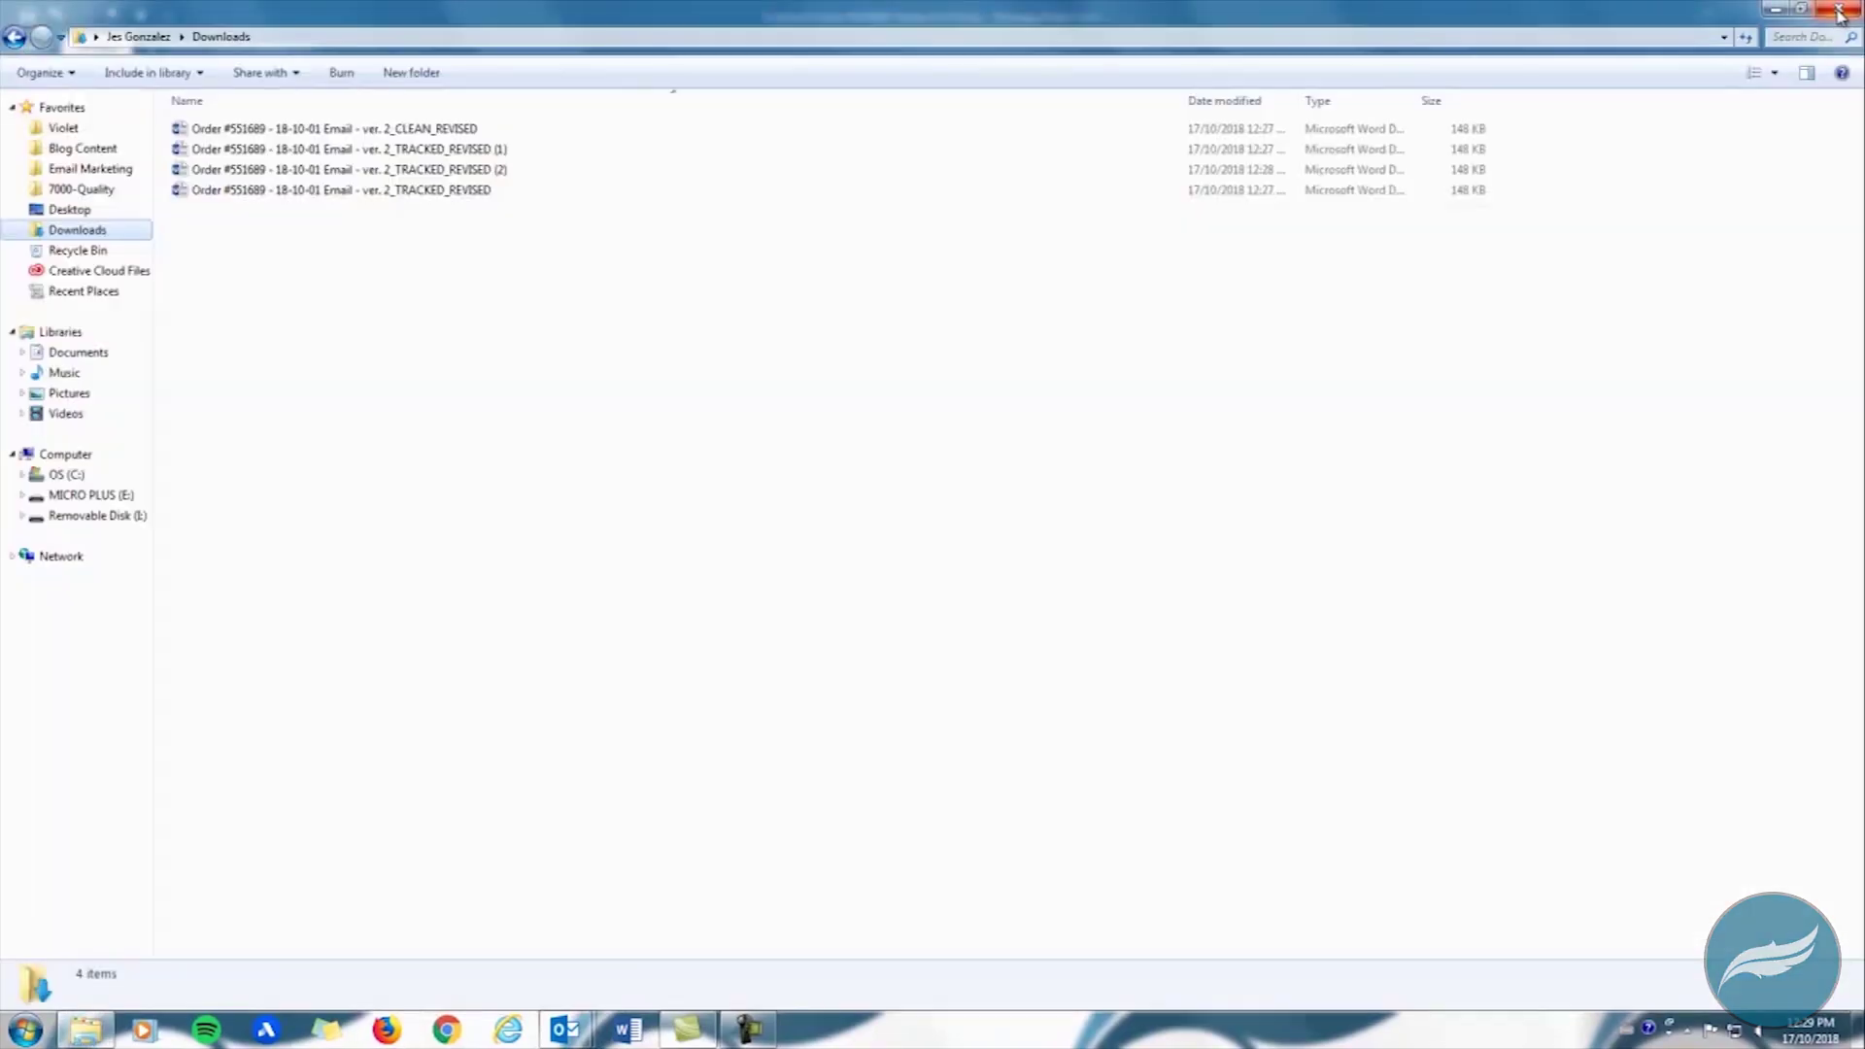